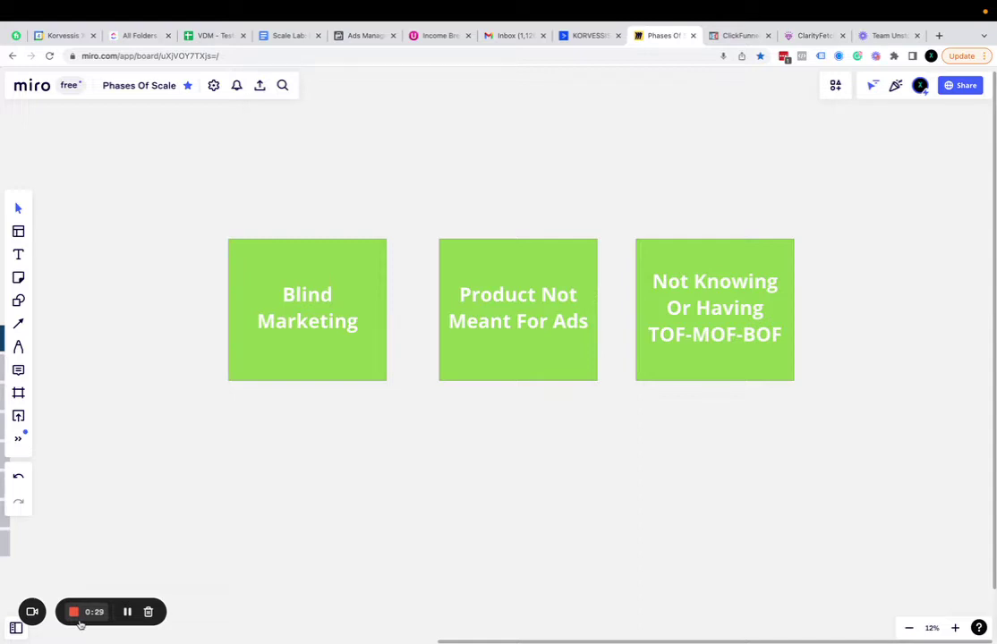
Select both rejected ads and open them together in the Ads Manager editor
{"action": "scroll", "coordinate": [414, 508], "scroll_direction": "up", "scroll_amount": 2}
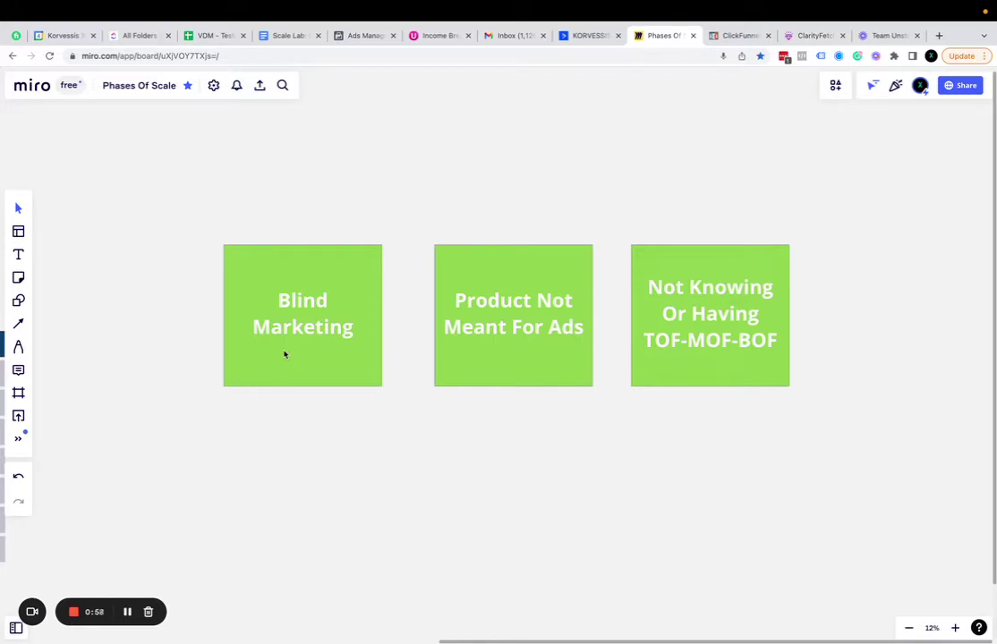
{"action": "mouse_move", "coordinate": [626, 3]}
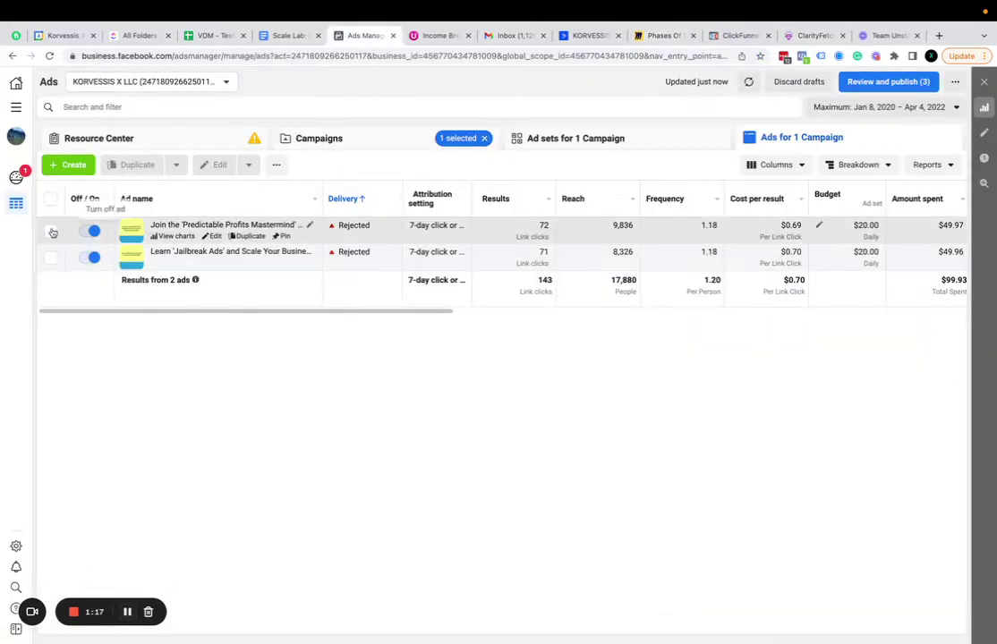
{"action": "left_click", "coordinate": [50, 231]}
{"action": "left_click", "coordinate": [51, 258]}
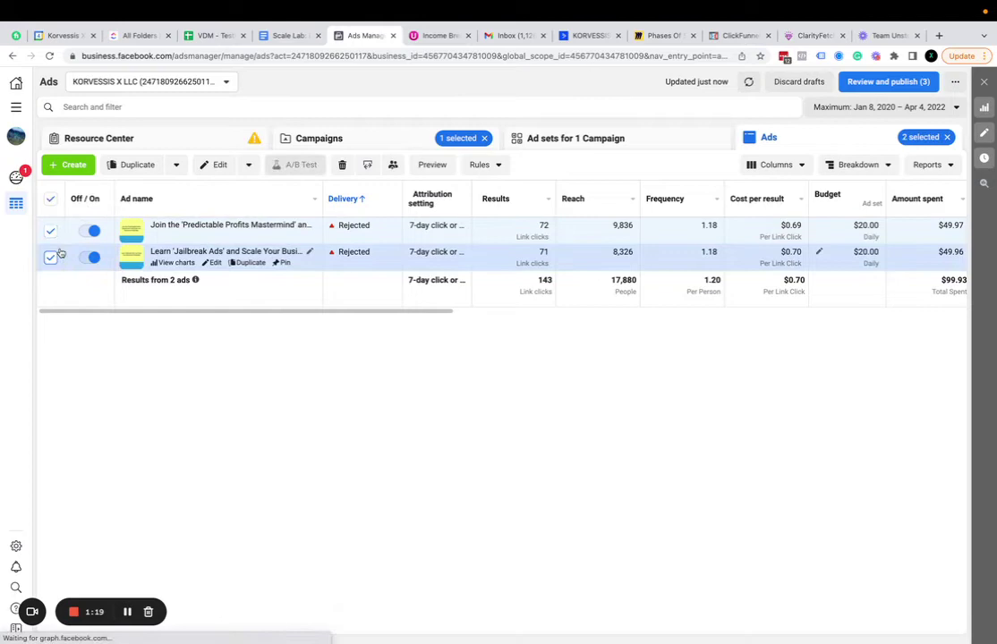
{"action": "left_click", "coordinate": [182, 166]}
{"action": "left_click", "coordinate": [215, 164]}
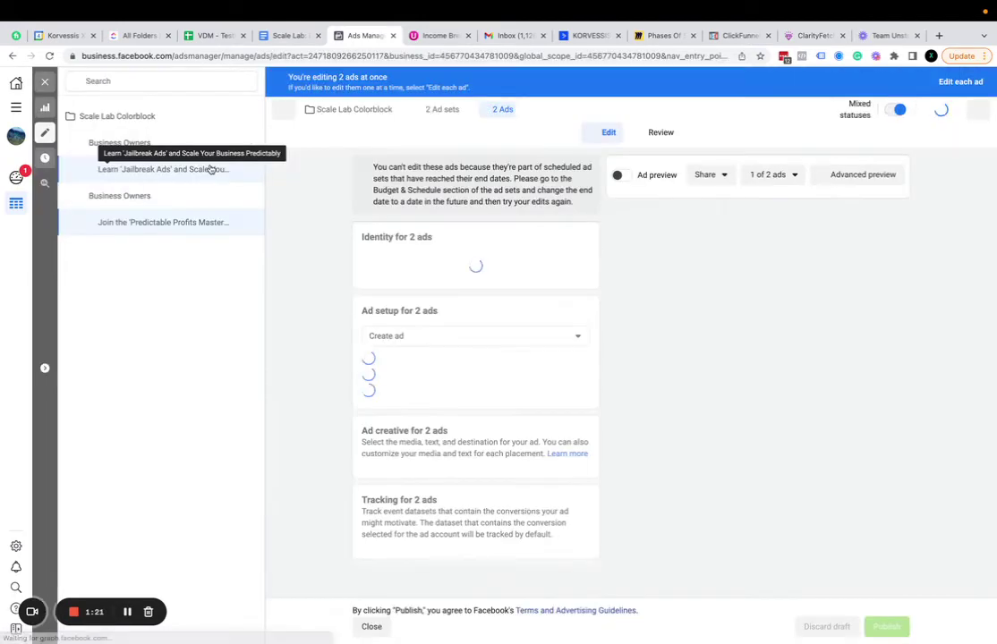
Preview the 'Jailbreak Ads' and Predictable Profits Mastermind ads, then return to the Miro board
{"action": "left_click", "coordinate": [147, 169]}
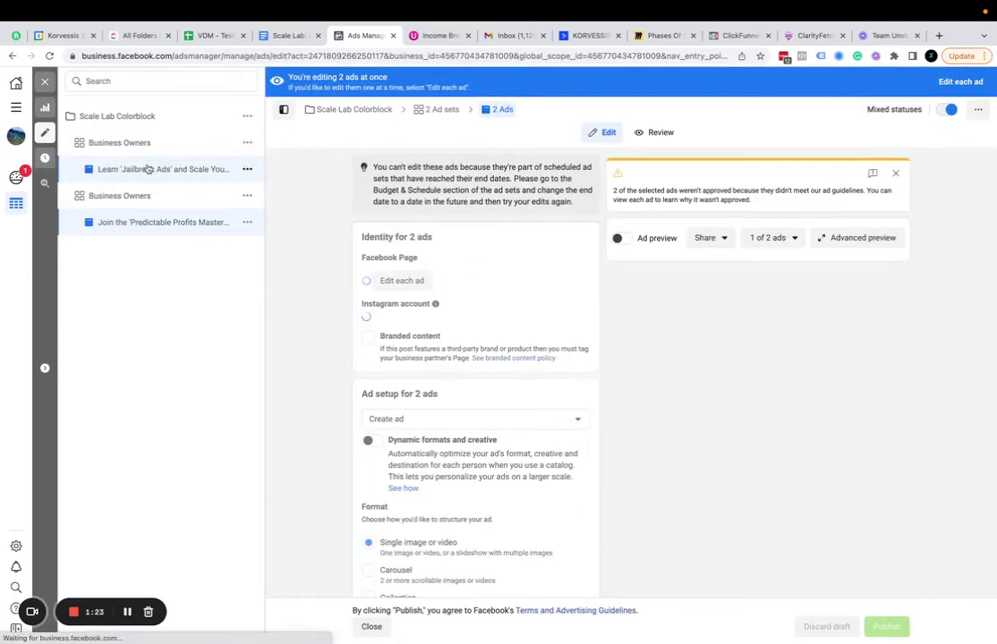
{"action": "scroll", "coordinate": [504, 389], "scroll_direction": "down", "scroll_amount": 3}
{"action": "scroll", "coordinate": [677, 370], "scroll_direction": "down", "scroll_amount": 3}
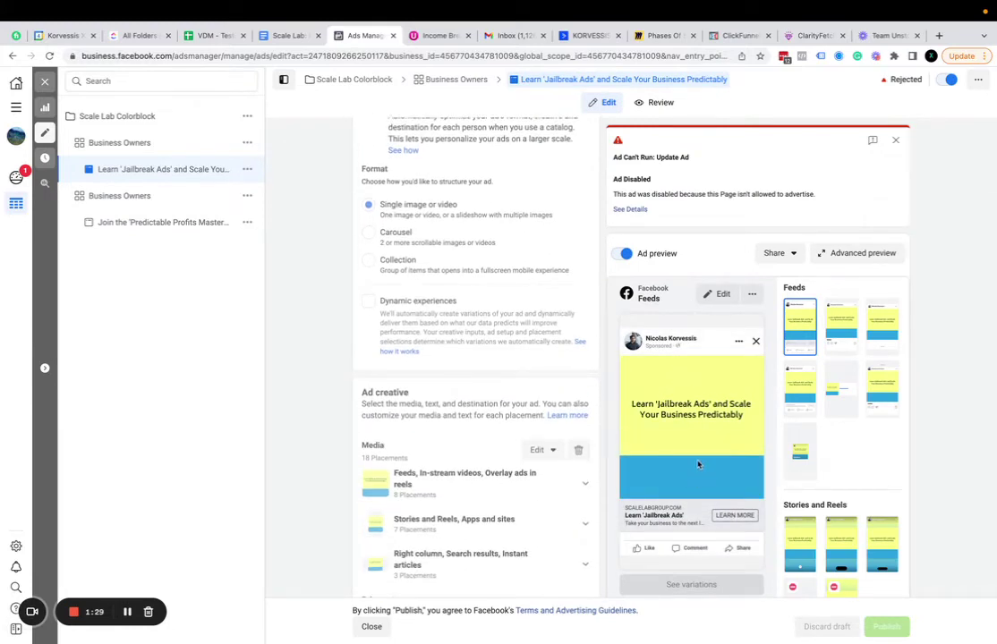
{"action": "scroll", "coordinate": [483, 394], "scroll_direction": "down", "scroll_amount": 5}
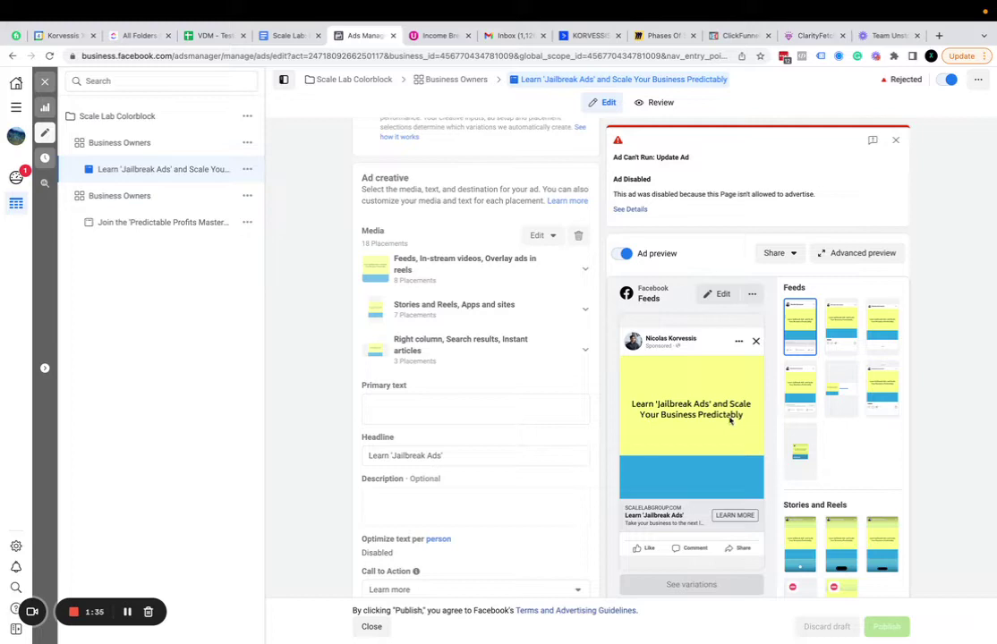
{"action": "left_click", "coordinate": [139, 225]}
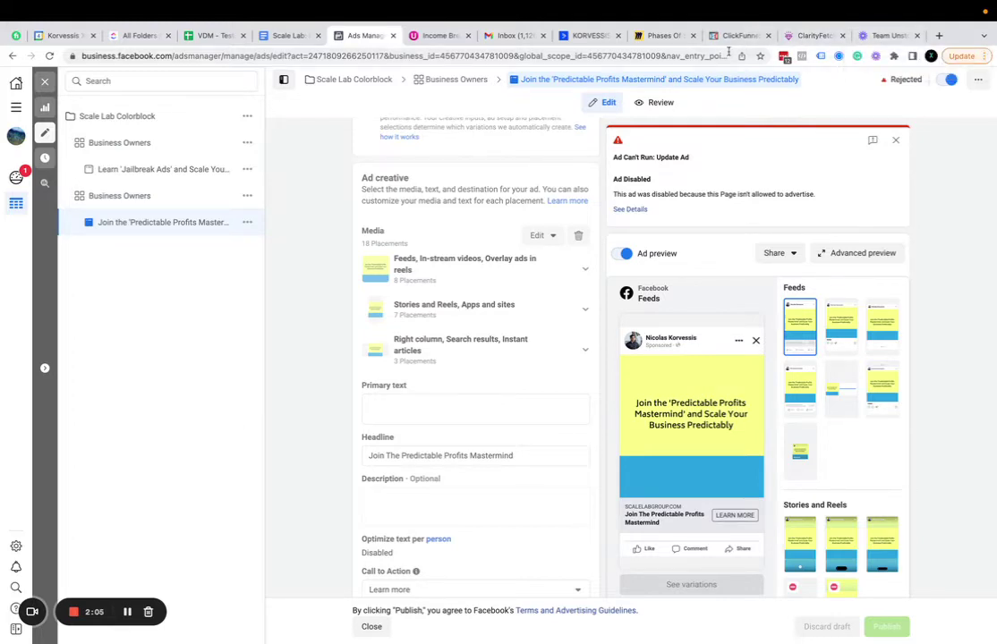
{"action": "left_click", "coordinate": [658, 36]}
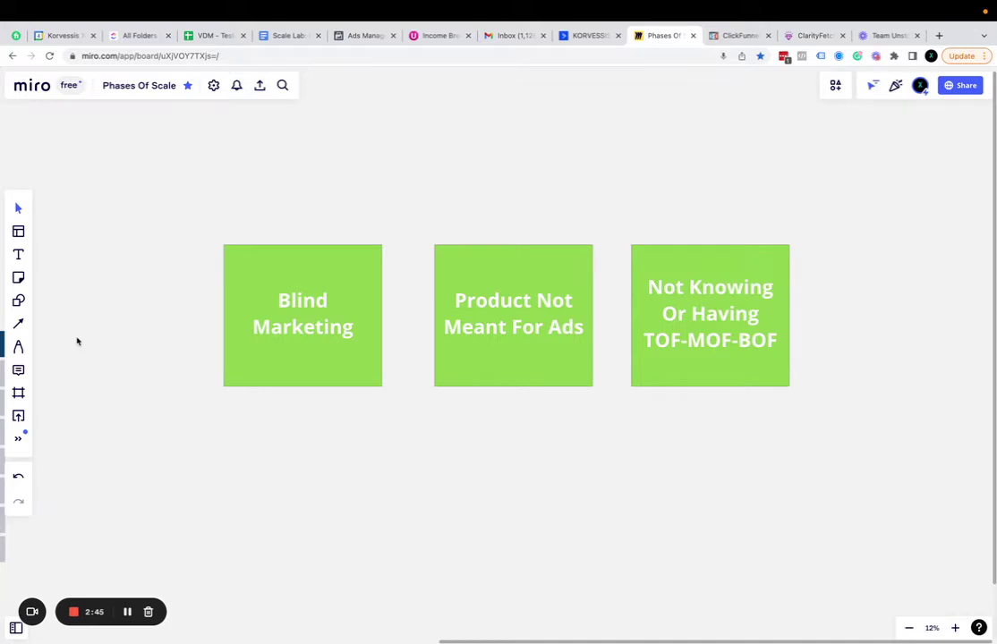
Rewrite the Blind Marketing square as 'Test Headlines, Phrases and More To See What People Really Want' at size 144
{"action": "left_click", "coordinate": [445, 315]}
{"action": "left_click", "coordinate": [407, 309]}
{"action": "left_click", "coordinate": [314, 330]}
{"action": "left_click", "coordinate": [291, 307]}
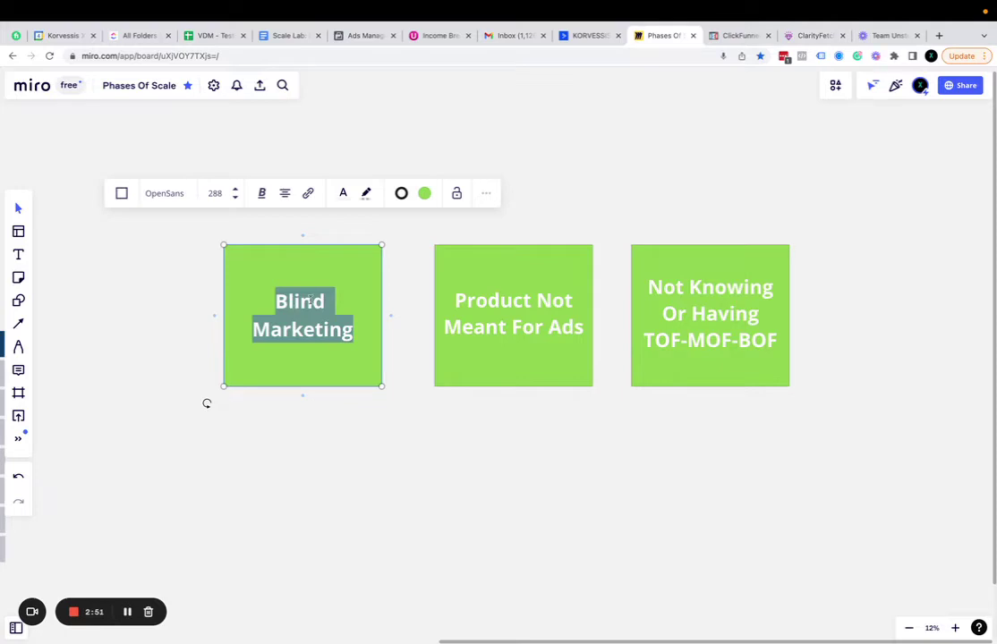
{"action": "type", "text": "Test Headlins"}
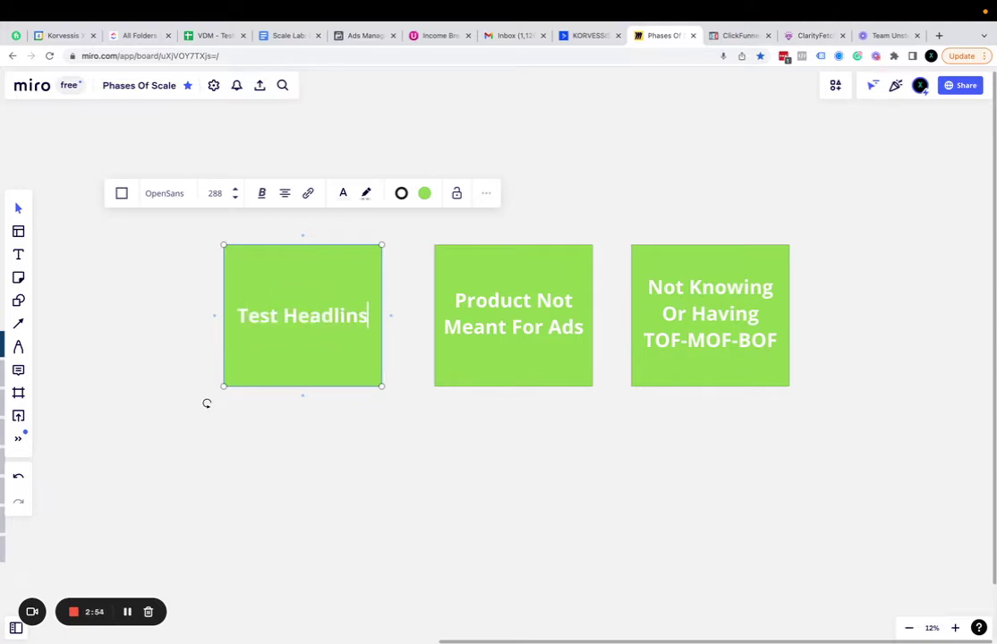
{"action": "key", "text": "BackSpace"}
{"action": "type", "text": "es,"}
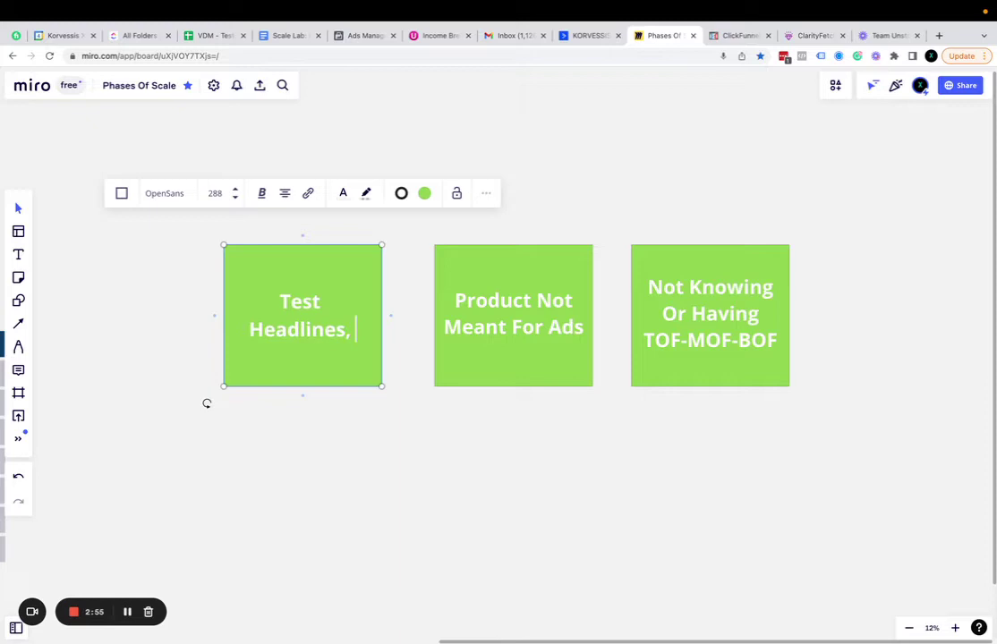
{"action": "type", "text": " Phrases and M"}
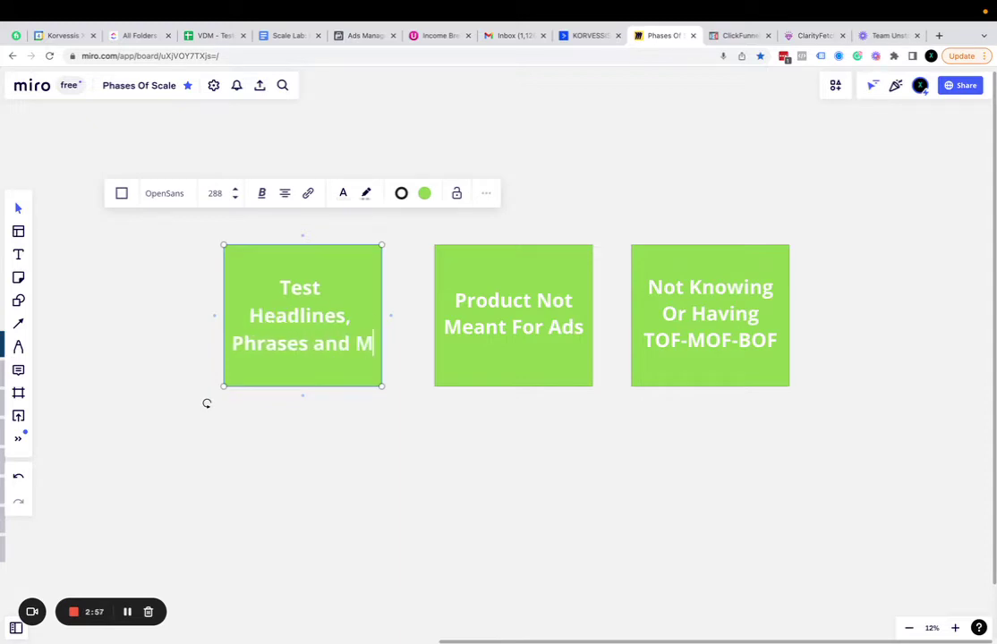
{"action": "type", "text": "ore To See "}
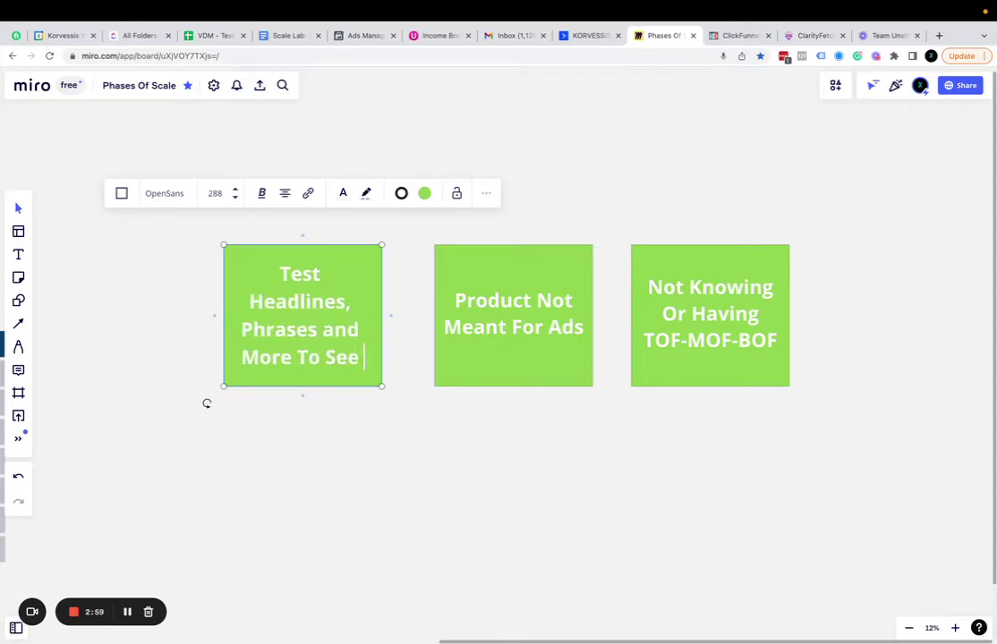
{"action": "type", "text": "What People "}
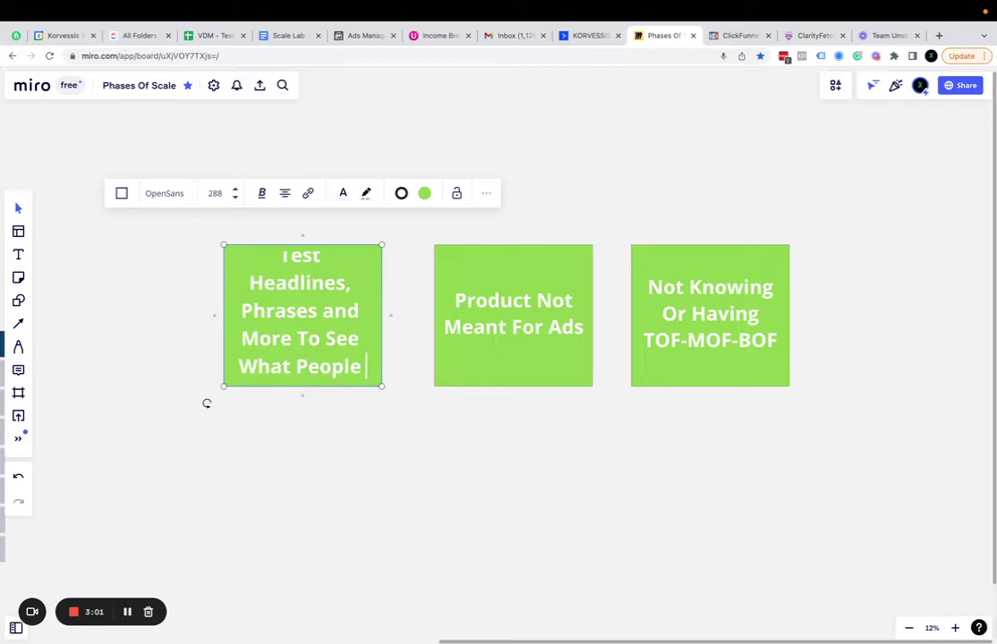
{"action": "type", "text": "Really Want"}
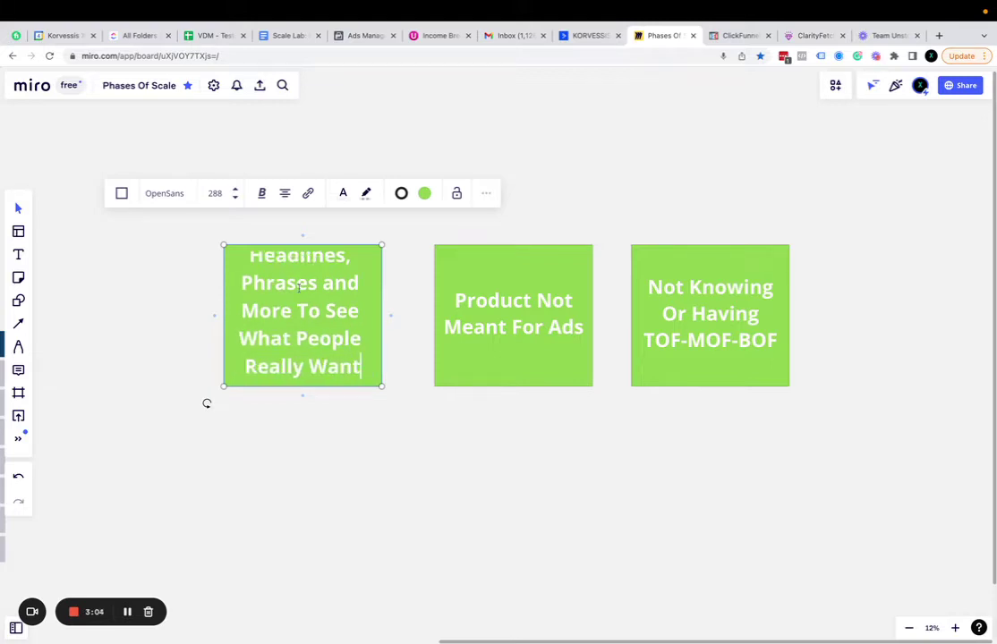
{"action": "key", "text": "ctrl+a"}
{"action": "left_click", "coordinate": [235, 197]}
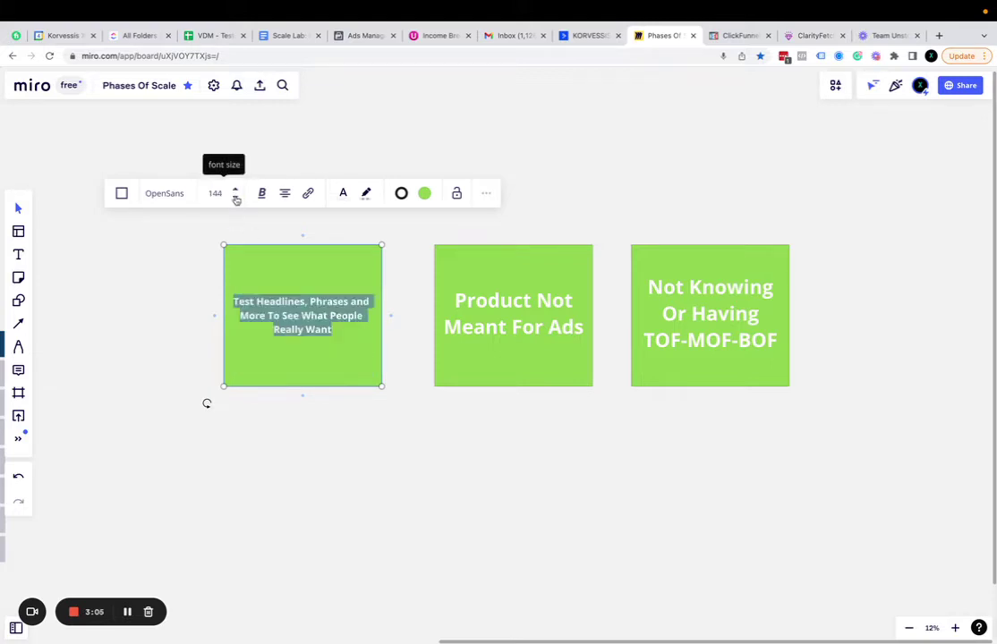
{"action": "left_click", "coordinate": [235, 196]}
{"action": "left_click", "coordinate": [236, 189]}
{"action": "left_click", "coordinate": [235, 190]}
{"action": "left_click", "coordinate": [237, 197]}
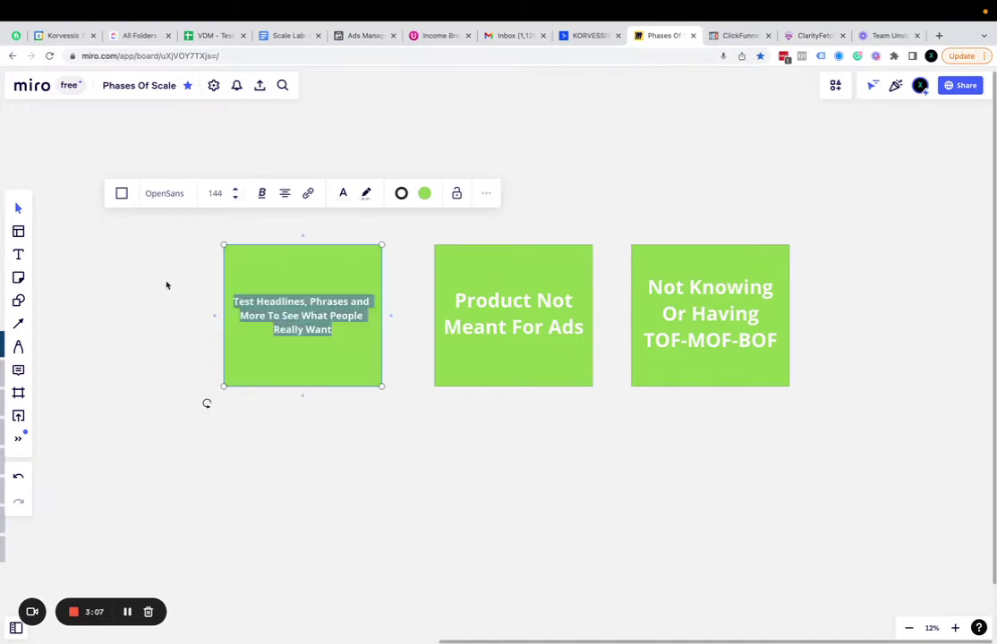
{"action": "left_click", "coordinate": [167, 285]}
Rewrite the Product Not Meant For Ads square as 'Create Angles and Messages That WORK on Paid Ads' at size 144
{"action": "double_click", "coordinate": [519, 324]}
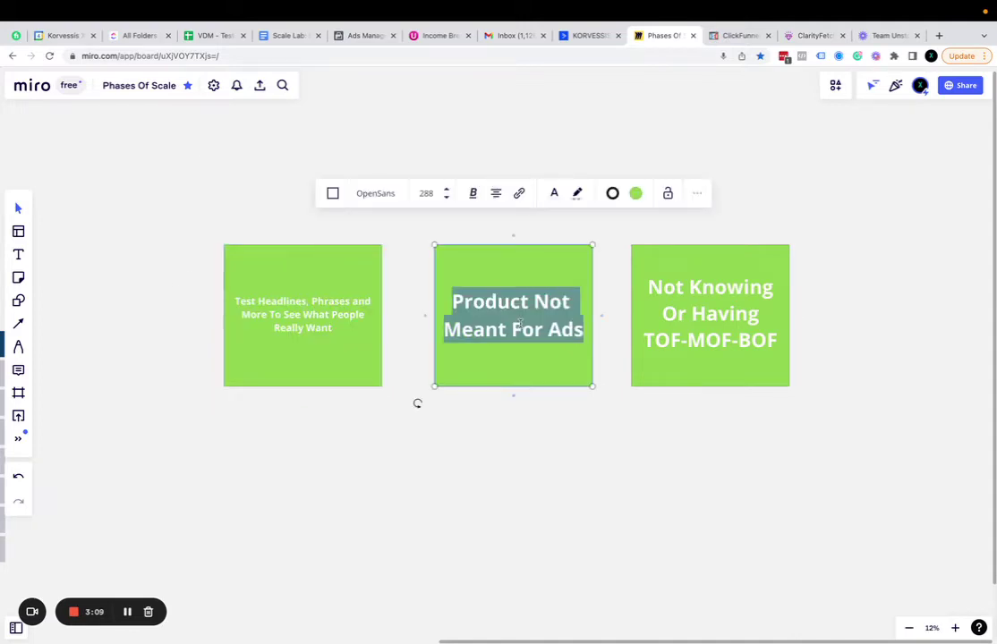
{"action": "type", "text": "Create Anf"}
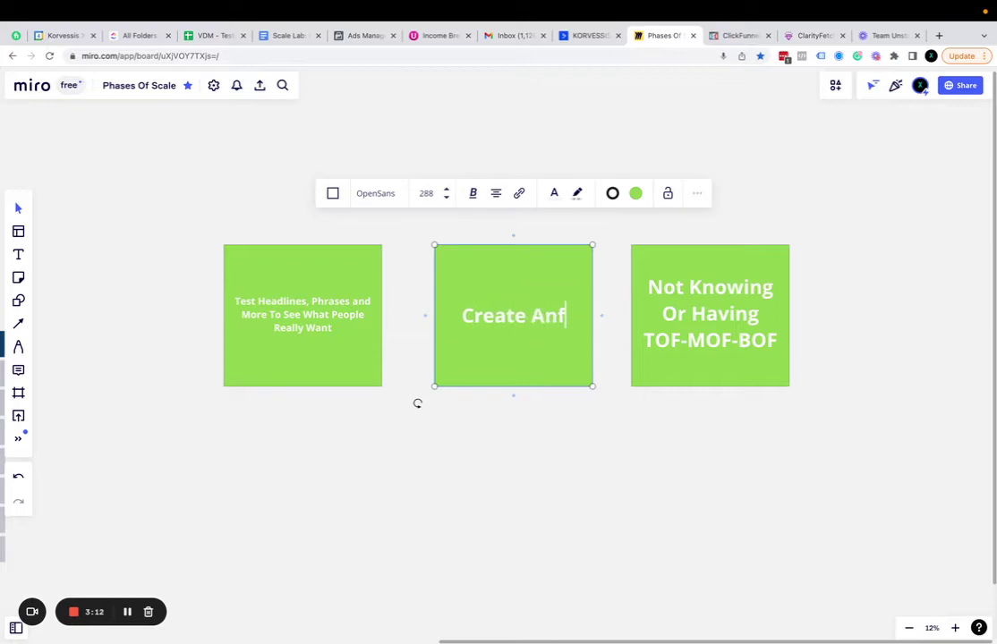
{"action": "key", "text": "BackSpace"}
{"action": "type", "text": "gle"}
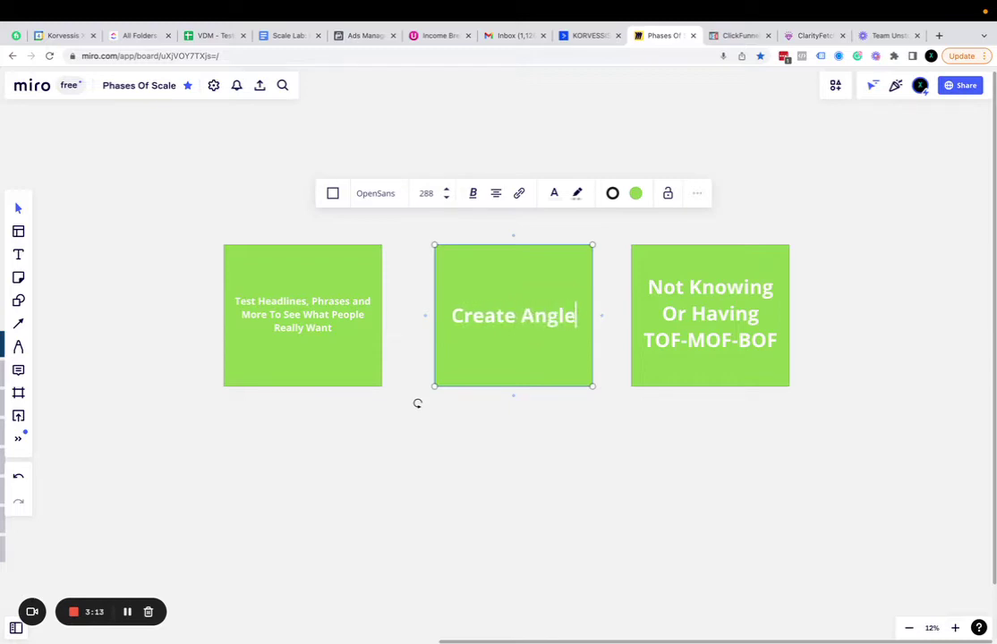
{"action": "type", "text": "s and Messages "}
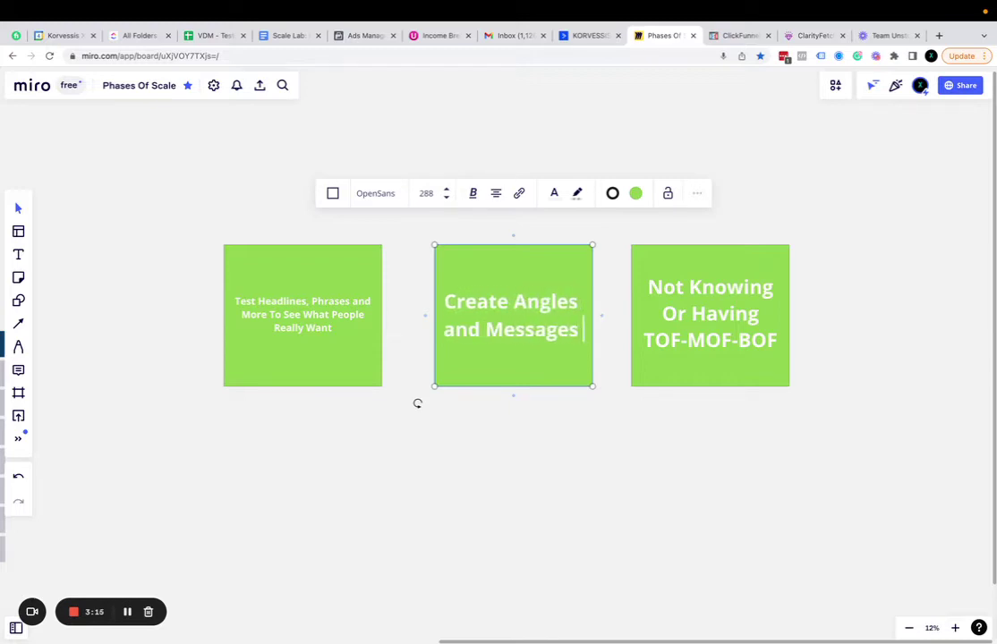
{"action": "type", "text": "That WORK on Pia"}
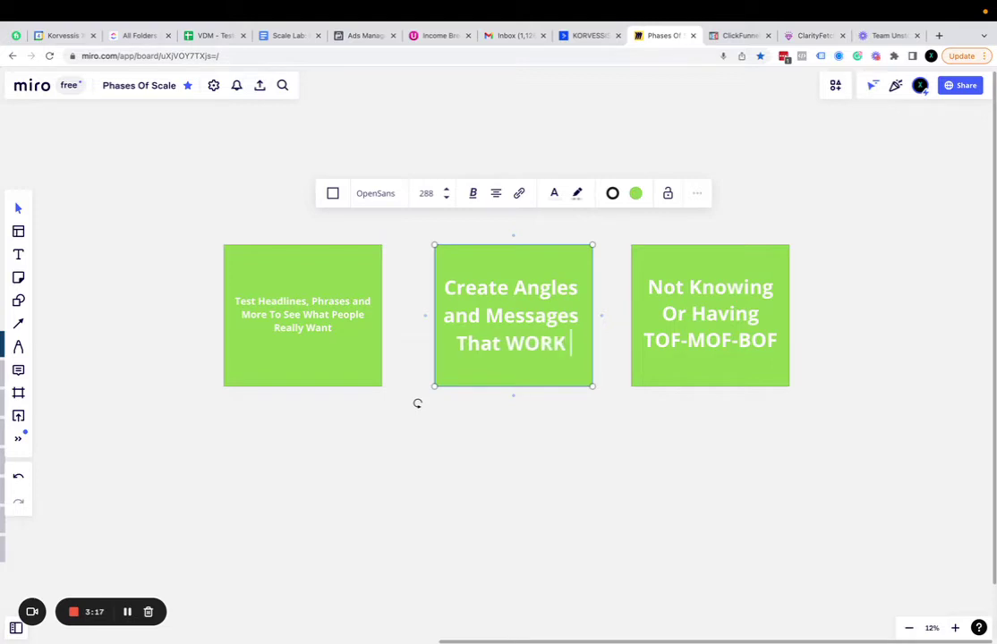
{"action": "key", "text": "BackSpace"}
{"action": "key", "text": "BackSpace"}
{"action": "type", "text": "air"}
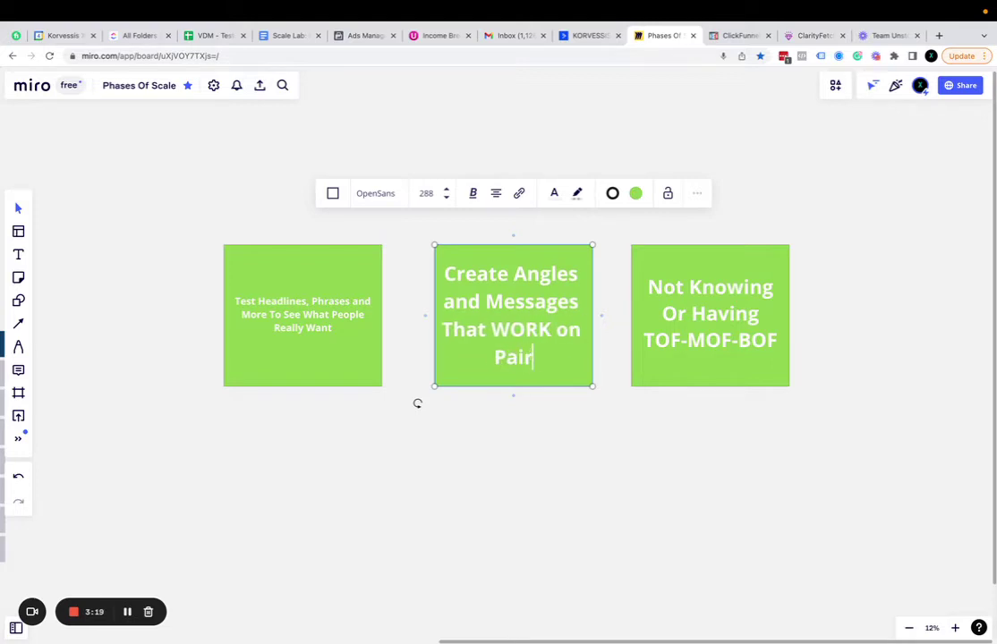
{"action": "type", "text": "d"}
{"action": "key", "text": "BackSpace"}
{"action": "key", "text": "BackSpace"}
{"action": "type", "text": "d Ad"}
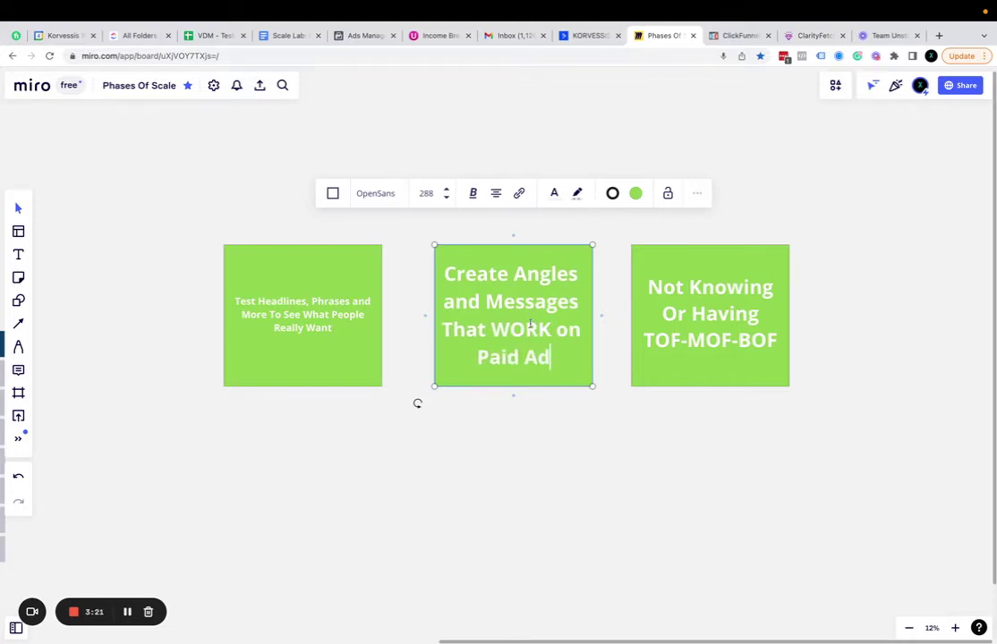
{"action": "type", "text": "s"}
{"action": "double_click", "coordinate": [510, 329]}
{"action": "key", "text": "ctrl+a"}
{"action": "left_click", "coordinate": [446, 197]}
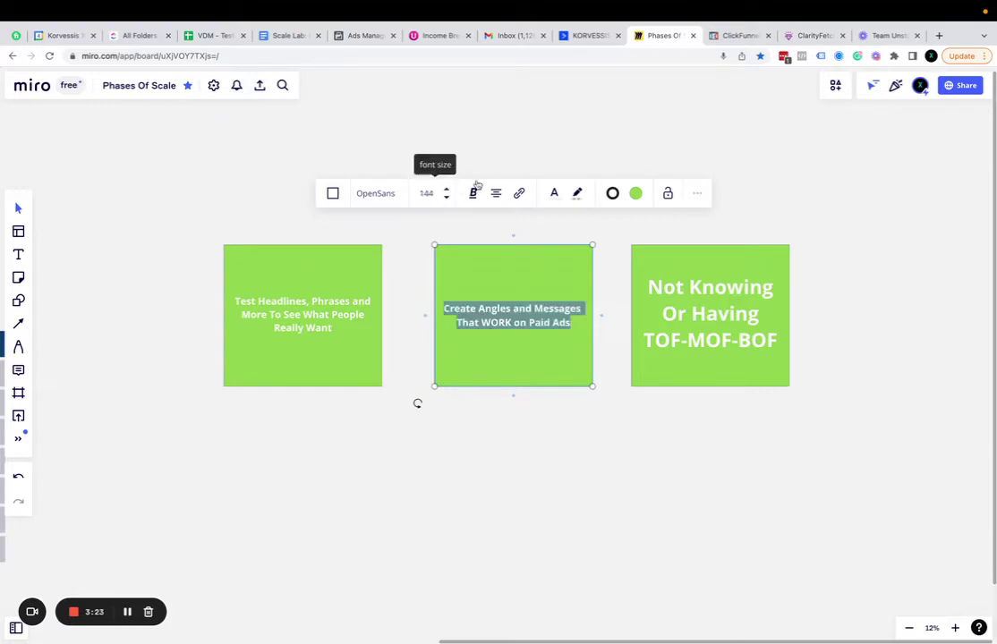
{"action": "left_click", "coordinate": [497, 168]}
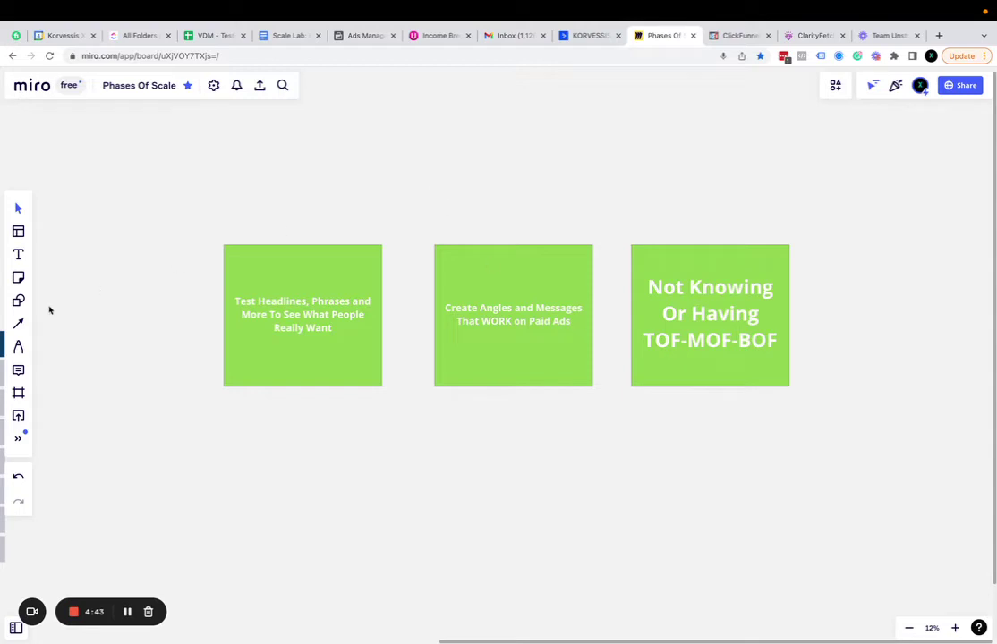
Draw a triangle, rotate it to point downward and move it below the squares
{"action": "left_click", "coordinate": [18, 301]}
{"action": "left_click", "coordinate": [59, 282]}
{"action": "left_click_drag", "start_coordinate": [439, 116], "coordinate": [561, 222]}
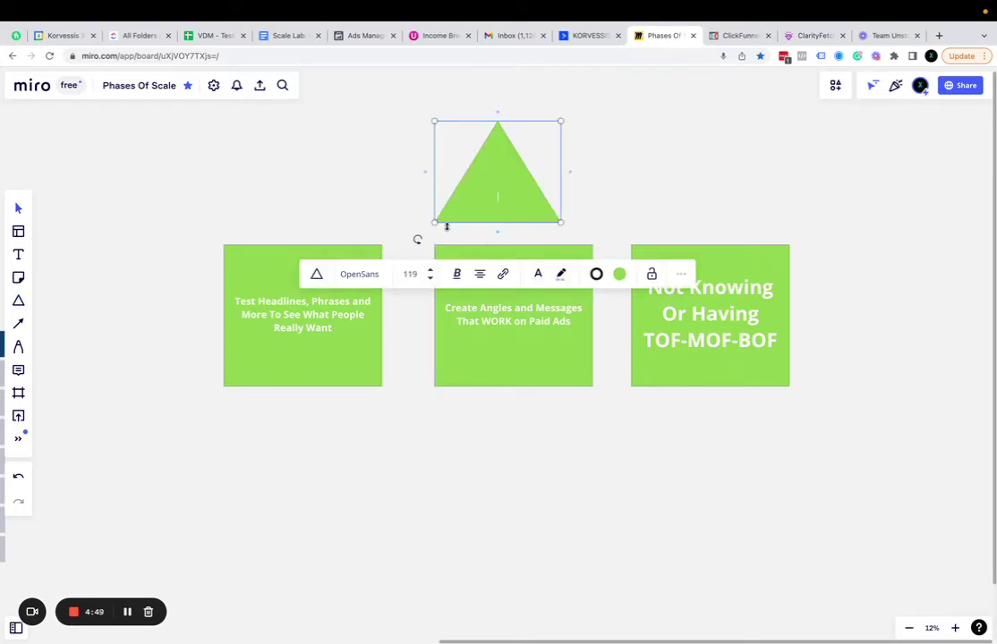
{"action": "left_click_drag", "start_coordinate": [417, 238], "coordinate": [648, 90]}
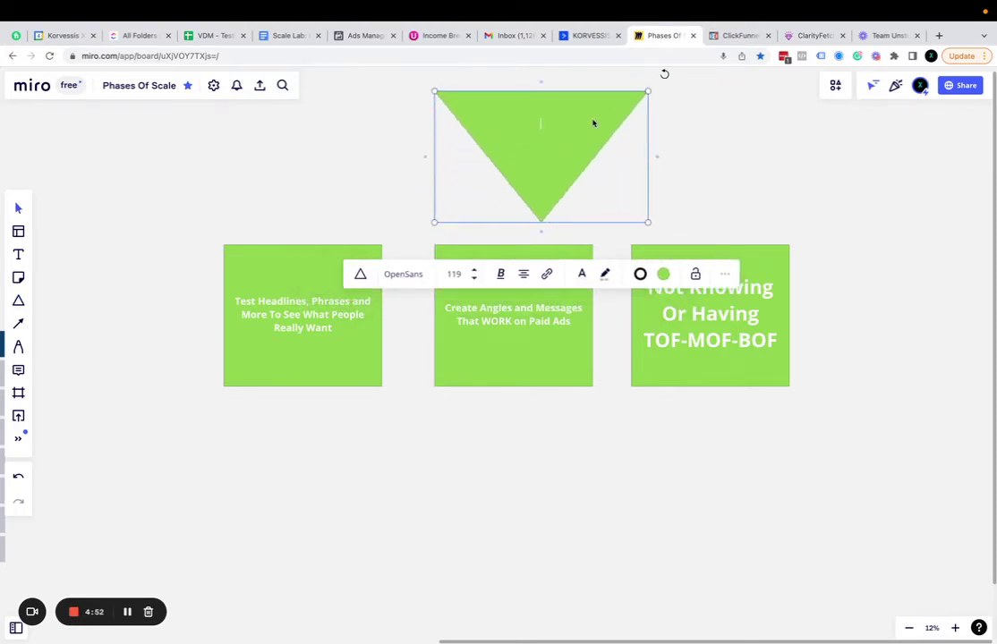
{"action": "left_click", "coordinate": [737, 169]}
{"action": "left_click_drag", "start_coordinate": [550, 162], "coordinate": [492, 520]}
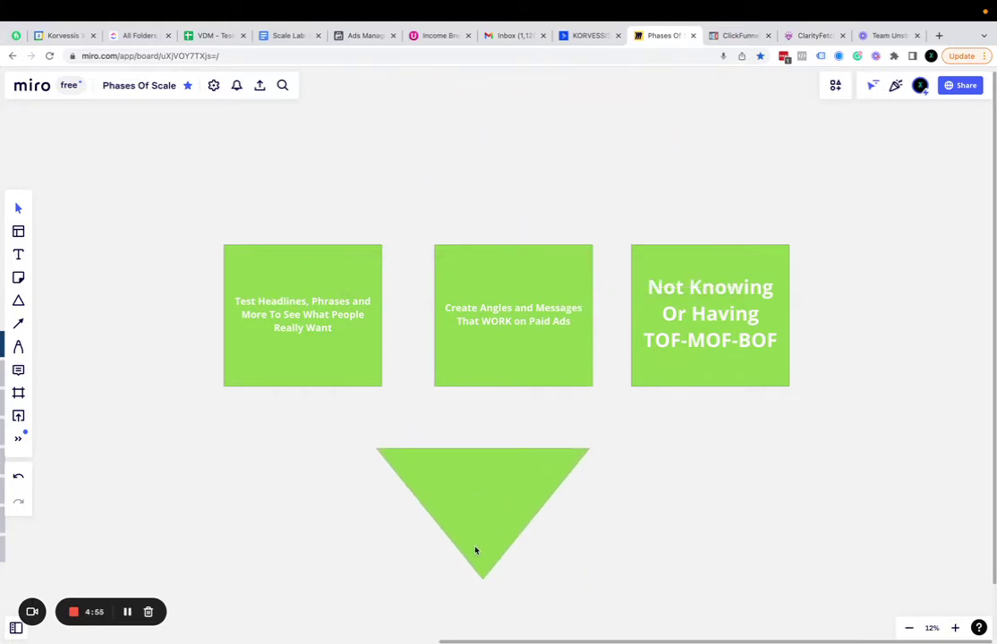
Enlarge the downward triangle so it forms a large funnel beneath the three squares
{"action": "left_click", "coordinate": [476, 549]}
{"action": "left_click_drag", "start_coordinate": [585, 581], "coordinate": [635, 627]}
{"action": "left_click", "coordinate": [598, 592]}
{"action": "left_click", "coordinate": [474, 502]}
{"action": "scroll", "coordinate": [716, 519], "scroll_direction": "down", "scroll_amount": 3}
{"action": "left_click", "coordinate": [342, 375]}
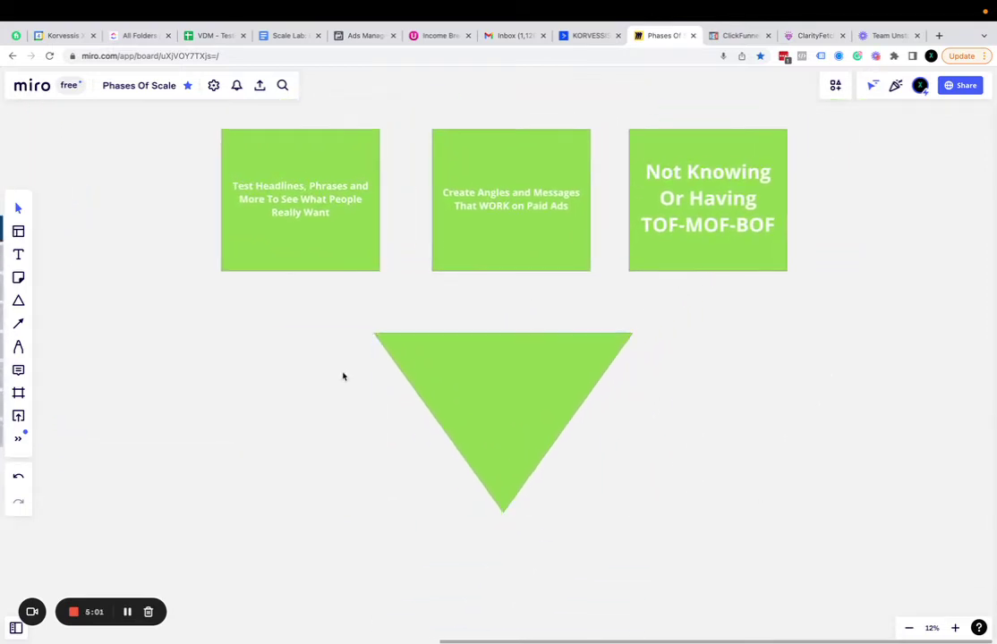
{"action": "left_click", "coordinate": [18, 347]}
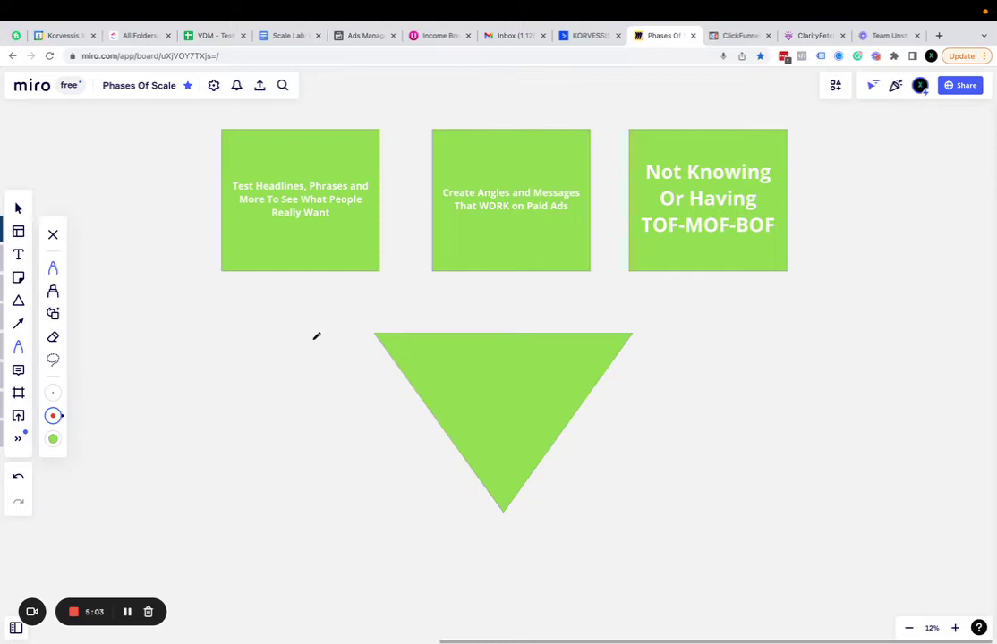
Draw red freehand scribbles near the triangle's top and horizontal red lines across it
{"action": "mouse_move", "coordinate": [326, 333]}
{"action": "left_mouse_down"}
{"action": "mouse_move", "coordinate": [453, 327]}
{"action": "mouse_move", "coordinate": [455, 347]}
{"action": "mouse_move", "coordinate": [474, 349]}
{"action": "mouse_move", "coordinate": [458, 341]}
{"action": "mouse_move", "coordinate": [467, 331]}
{"action": "mouse_move", "coordinate": [414, 304]}
{"action": "mouse_move", "coordinate": [425, 267]}
{"action": "mouse_move", "coordinate": [495, 345]}
{"action": "left_mouse_up"}
{"action": "left_click_drag", "start_coordinate": [401, 371], "coordinate": [604, 370]}
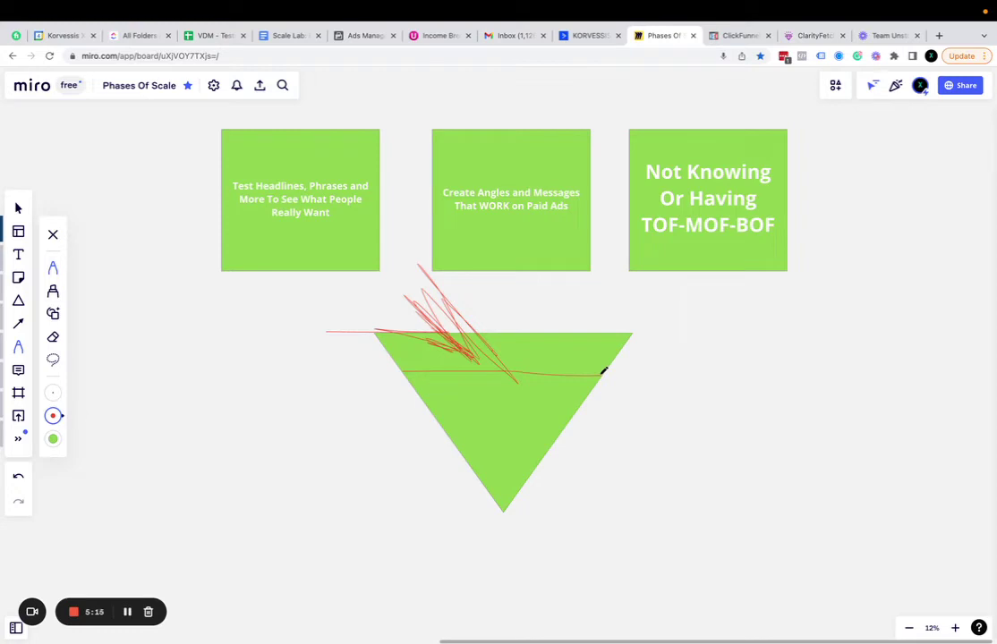
{"action": "mouse_move", "coordinate": [528, 348]}
{"action": "left_mouse_down"}
{"action": "mouse_move", "coordinate": [545, 347]}
{"action": "mouse_move", "coordinate": [535, 345]}
{"action": "left_mouse_up"}
{"action": "left_click_drag", "start_coordinate": [369, 357], "coordinate": [432, 358]}
{"action": "left_click_drag", "start_coordinate": [581, 337], "coordinate": [596, 323]}
{"action": "left_click_drag", "start_coordinate": [444, 427], "coordinate": [565, 427]}
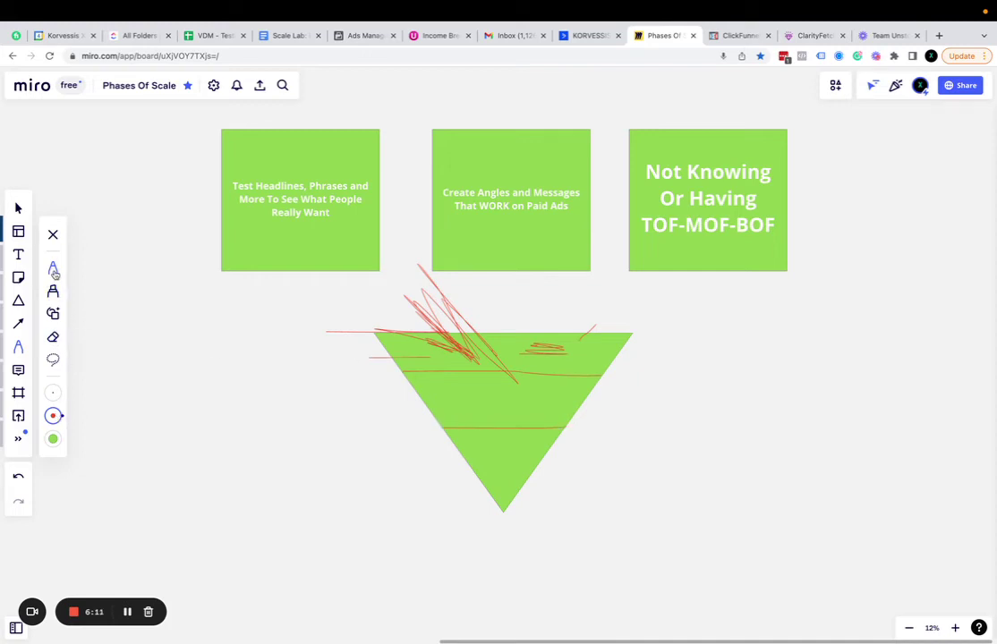
Change the pen colour to blue
{"action": "left_click", "coordinate": [53, 439]}
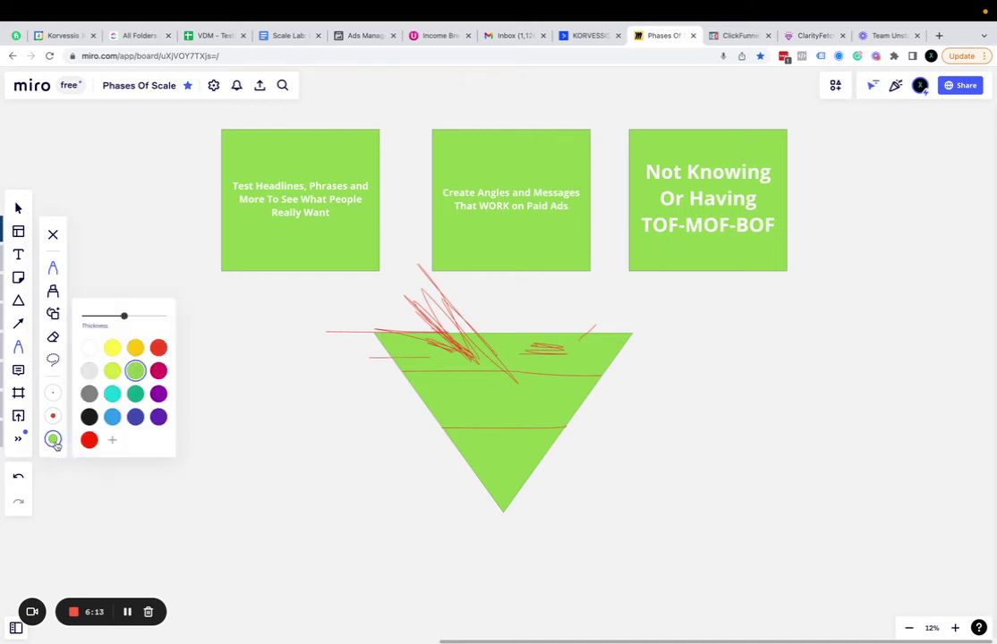
{"action": "left_click", "coordinate": [158, 347]}
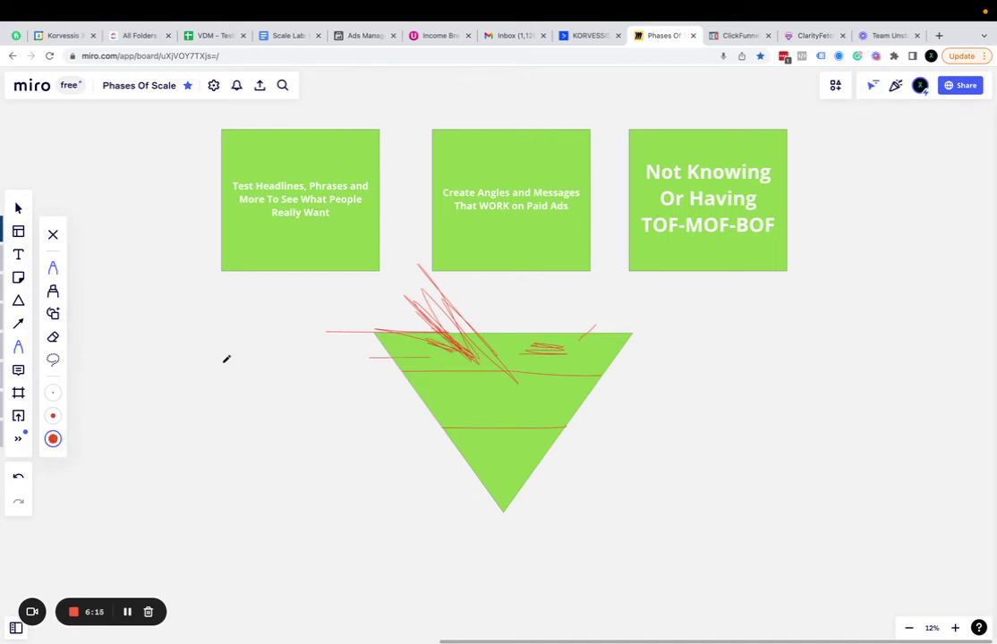
{"action": "left_click", "coordinate": [53, 415]}
{"action": "left_click", "coordinate": [53, 415]}
{"action": "left_click", "coordinate": [53, 415]}
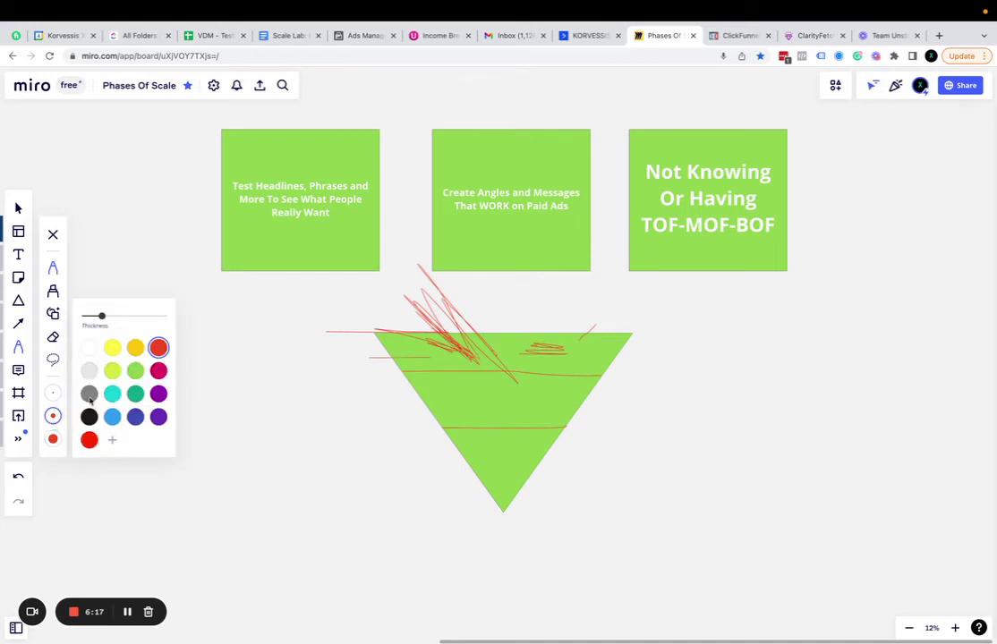
{"action": "left_click", "coordinate": [111, 415]}
Scribble blue strokes across the triangle's middle and draw a blue $ sign to its left
{"action": "left_click_drag", "start_coordinate": [295, 396], "coordinate": [472, 395]}
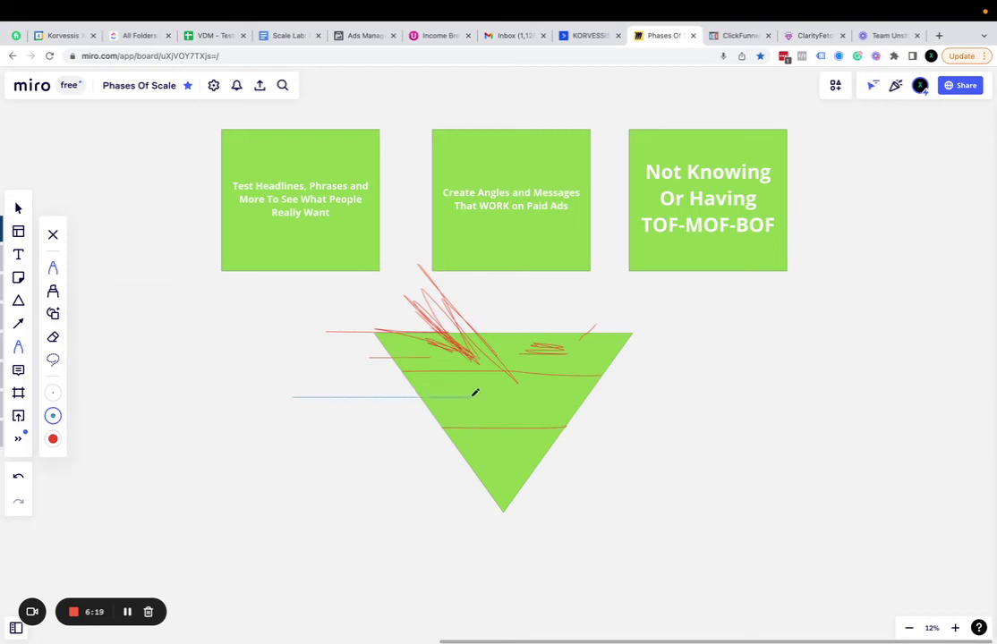
{"action": "mouse_move", "coordinate": [404, 390]}
{"action": "left_mouse_down"}
{"action": "mouse_move", "coordinate": [485, 392]}
{"action": "mouse_move", "coordinate": [510, 358]}
{"action": "mouse_move", "coordinate": [489, 377]}
{"action": "mouse_move", "coordinate": [521, 403]}
{"action": "mouse_move", "coordinate": [506, 414]}
{"action": "mouse_move", "coordinate": [516, 394]}
{"action": "mouse_move", "coordinate": [494, 357]}
{"action": "mouse_move", "coordinate": [508, 390]}
{"action": "left_mouse_up"}
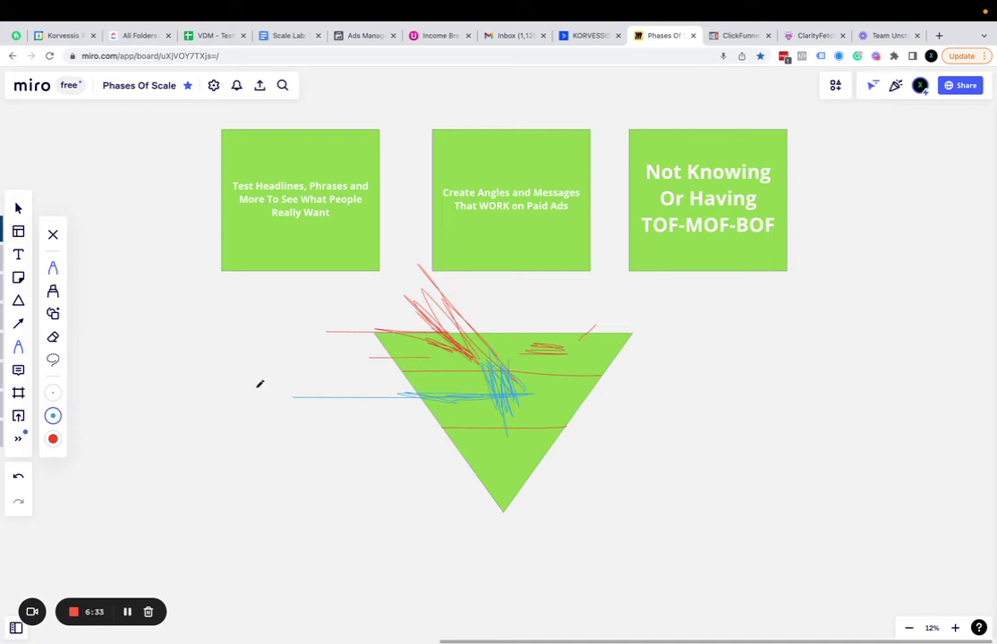
{"action": "mouse_move", "coordinate": [259, 386]}
{"action": "left_mouse_down"}
{"action": "mouse_move", "coordinate": [262, 410]}
{"action": "mouse_move", "coordinate": [249, 421]}
{"action": "left_mouse_up"}
{"action": "left_click_drag", "start_coordinate": [250, 366], "coordinate": [255, 425]}
Add a bold 'KLT' text label at font size 288 right of the triangle
{"action": "left_click", "coordinate": [17, 255]}
{"action": "left_click", "coordinate": [697, 369]}
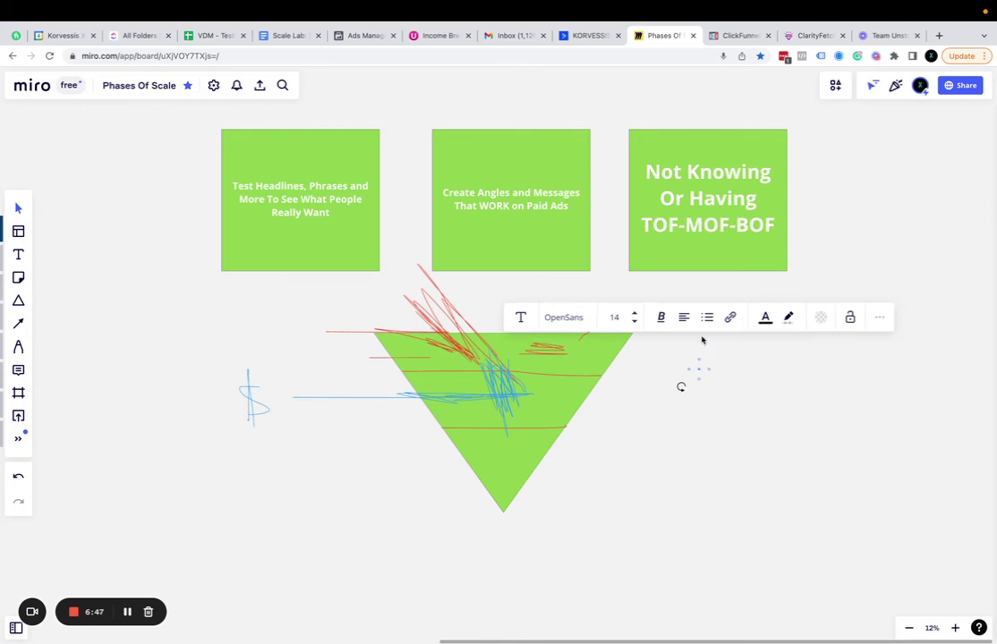
{"action": "left_click", "coordinate": [633, 313]}
{"action": "left_click", "coordinate": [634, 313]}
{"action": "left_click", "coordinate": [634, 313]}
{"action": "left_click", "coordinate": [634, 313]}
{"action": "left_click", "coordinate": [634, 314]}
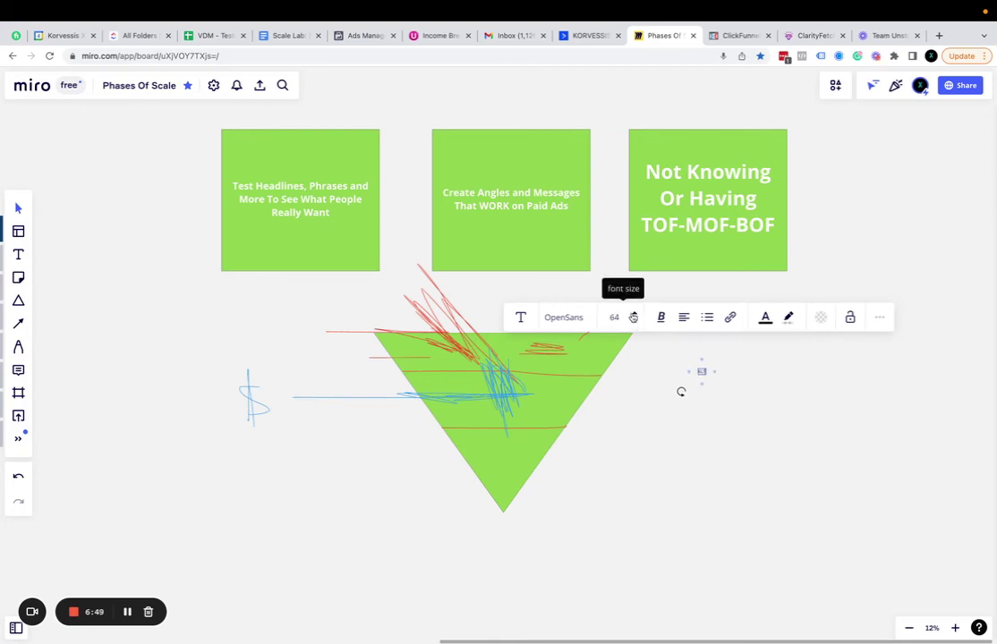
{"action": "left_click", "coordinate": [634, 314]}
{"action": "left_click", "coordinate": [633, 313]}
{"action": "left_click", "coordinate": [634, 313]}
{"action": "key", "text": "super+a"}
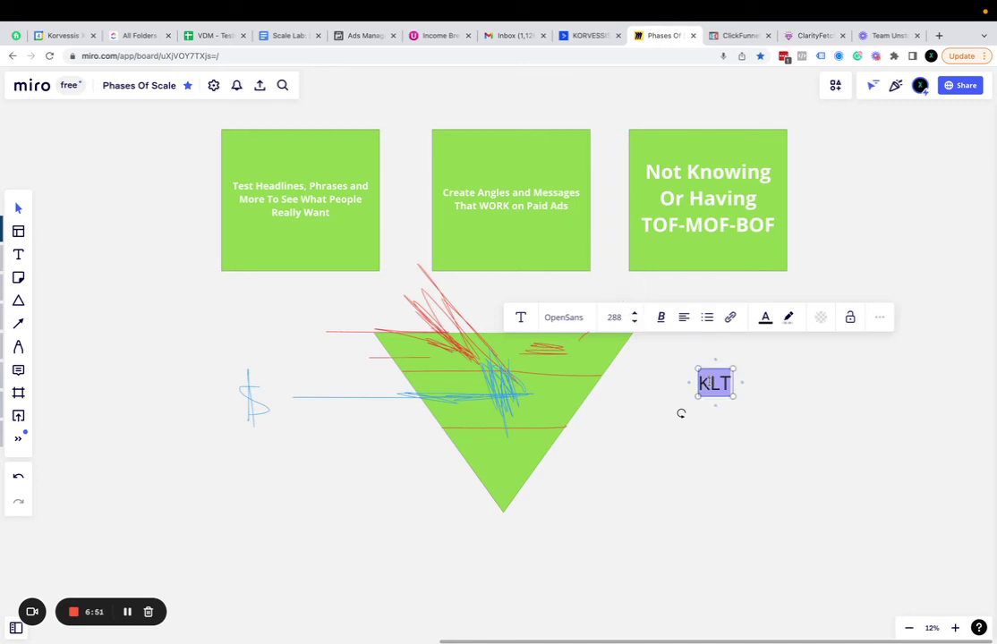
{"action": "left_click", "coordinate": [660, 317]}
{"action": "left_click", "coordinate": [623, 347]}
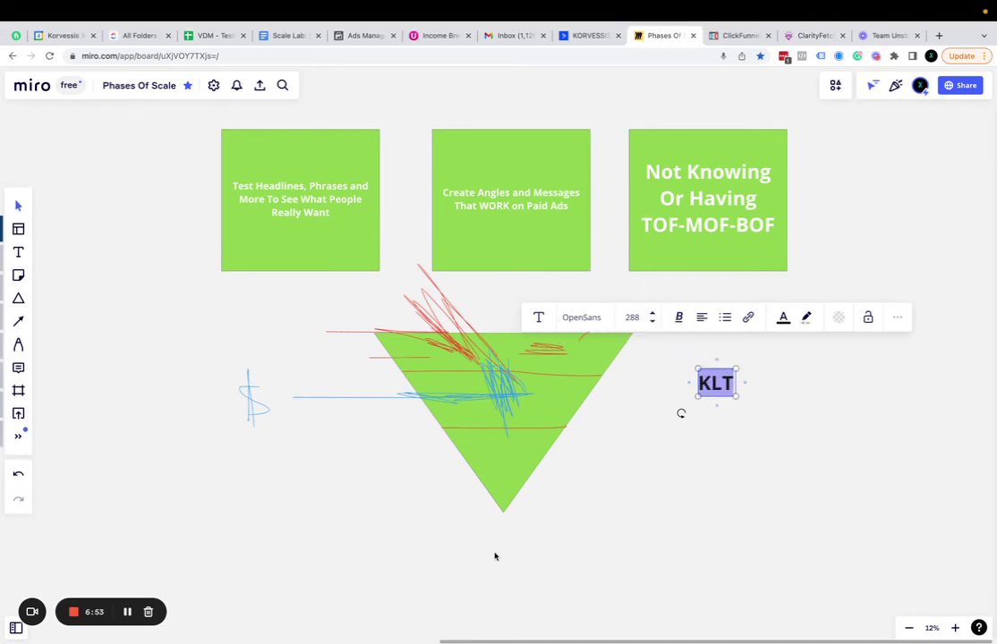
{"action": "left_click", "coordinate": [598, 547]}
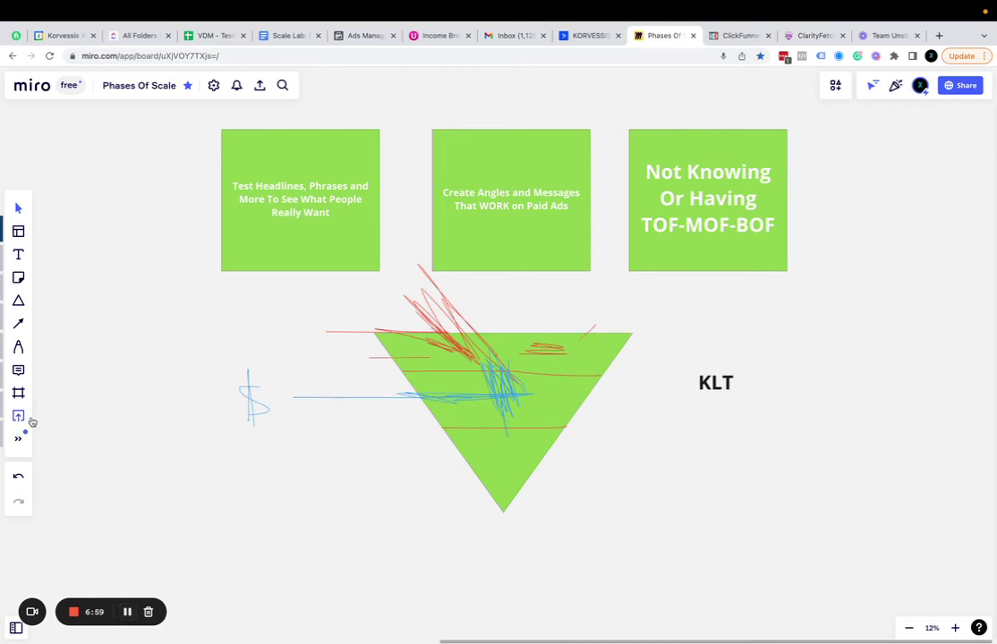
Draw a light-blue pen line across the lower part of the triangle
{"action": "key", "text": "p"}
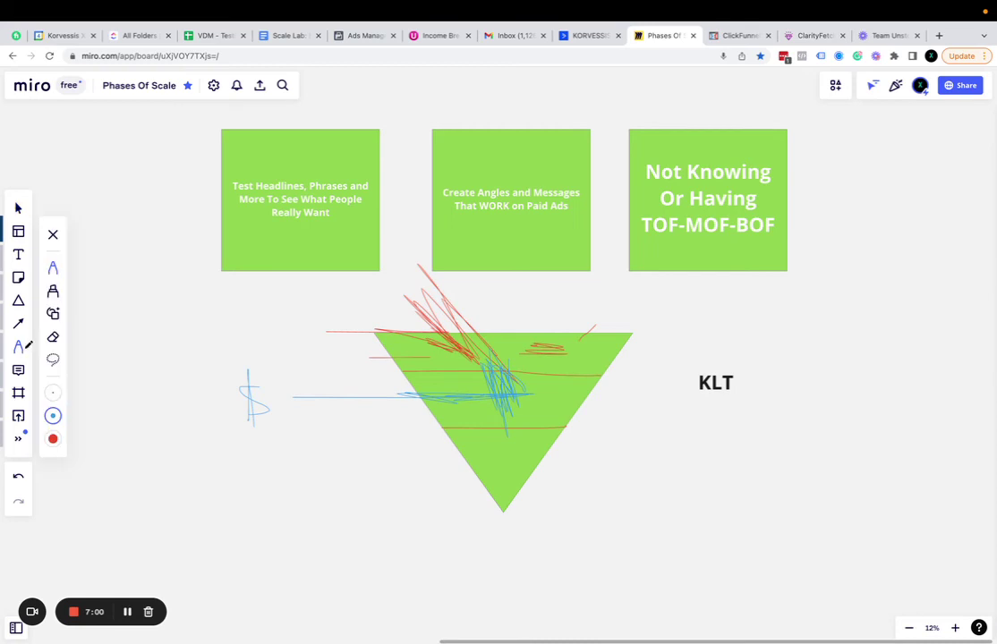
{"action": "left_click", "coordinate": [53, 415]}
{"action": "left_click", "coordinate": [112, 394]}
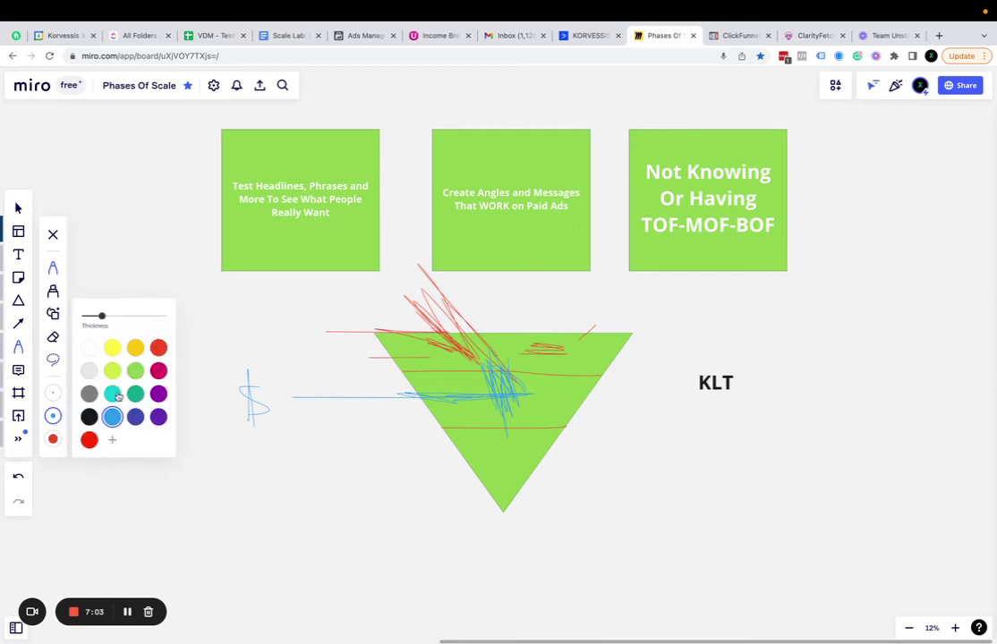
{"action": "left_click_drag", "start_coordinate": [392, 473], "coordinate": [497, 469]}
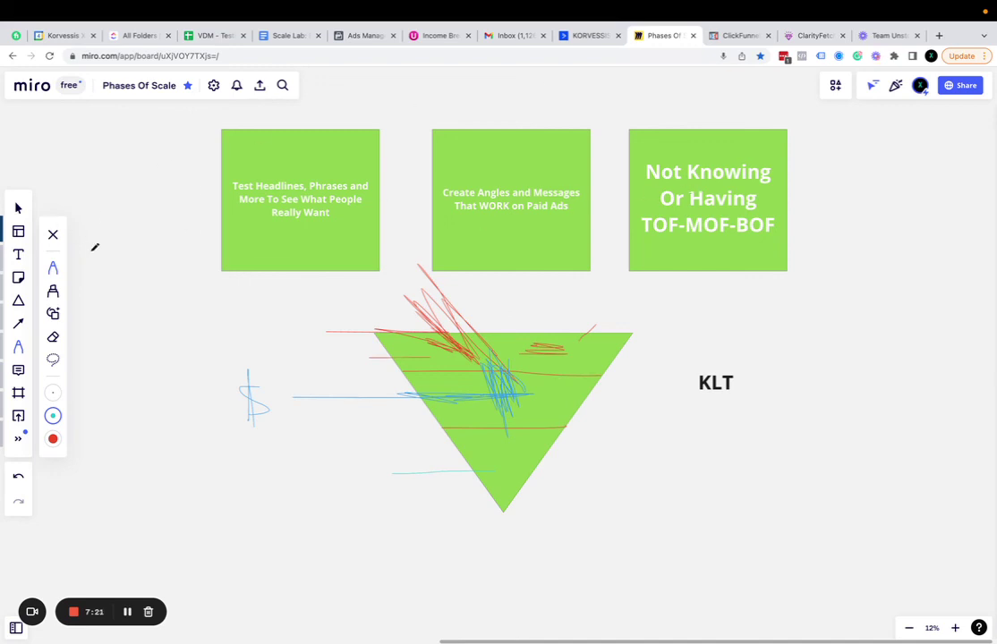
Replace the third square's text with 'Having A TOF - MOF and BOF Strategy'
{"action": "left_click", "coordinate": [18, 208]}
{"action": "double_click", "coordinate": [662, 192]}
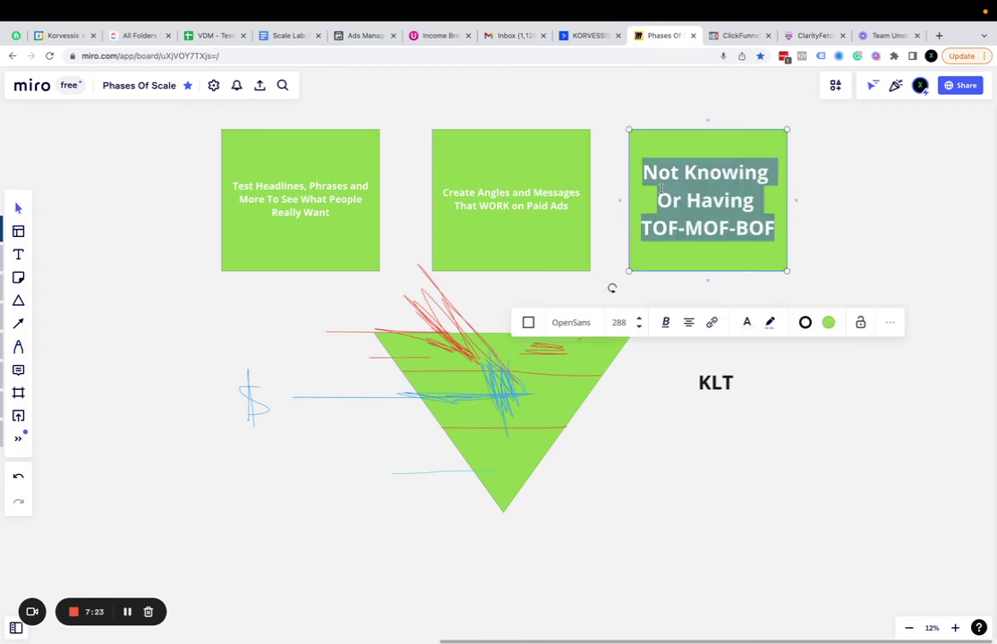
{"action": "type", "text": "haVING"}
{"action": "key", "text": "BackSpace"}
{"action": "key", "text": "BackSpace"}
{"action": "key", "text": "BackSpace"}
{"action": "key", "text": "BackSpace"}
{"action": "key", "text": "BackSpace"}
{"action": "key", "text": "BackSpace"}
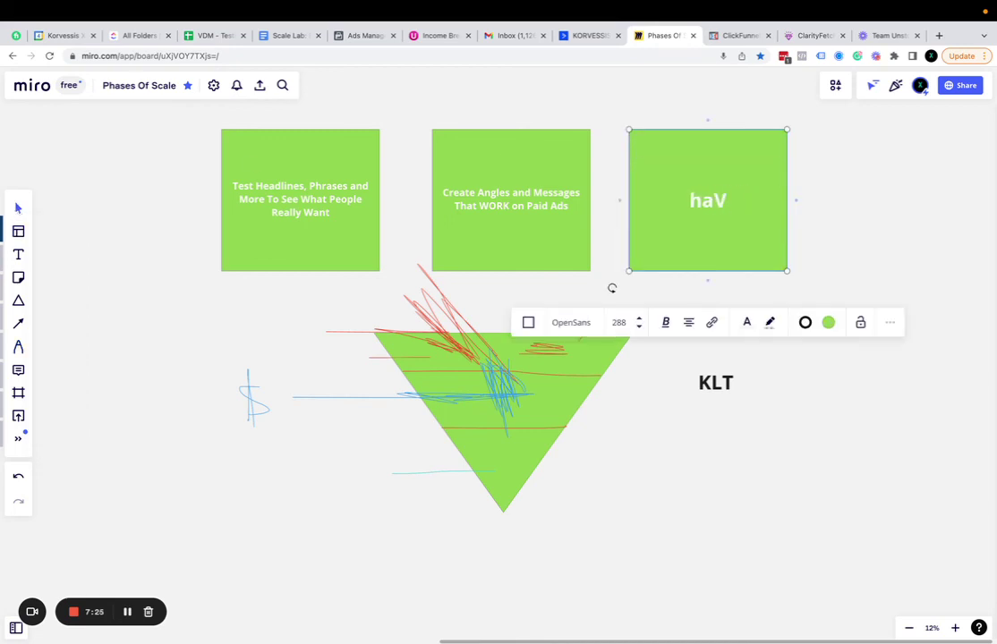
{"action": "type", "text": "Having A"}
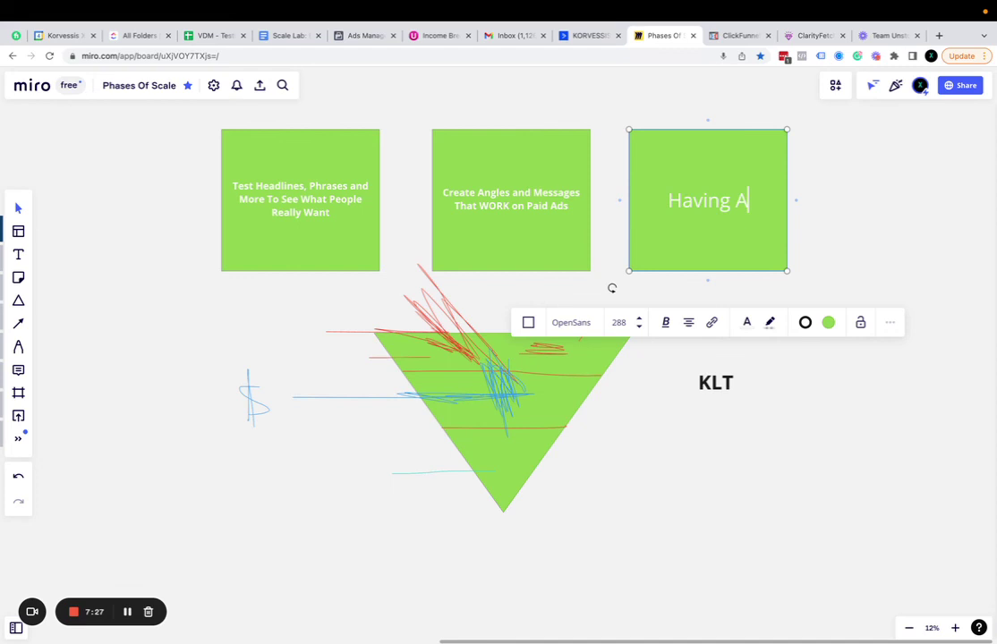
{"action": "type", "text": " TOF - MOF AND"}
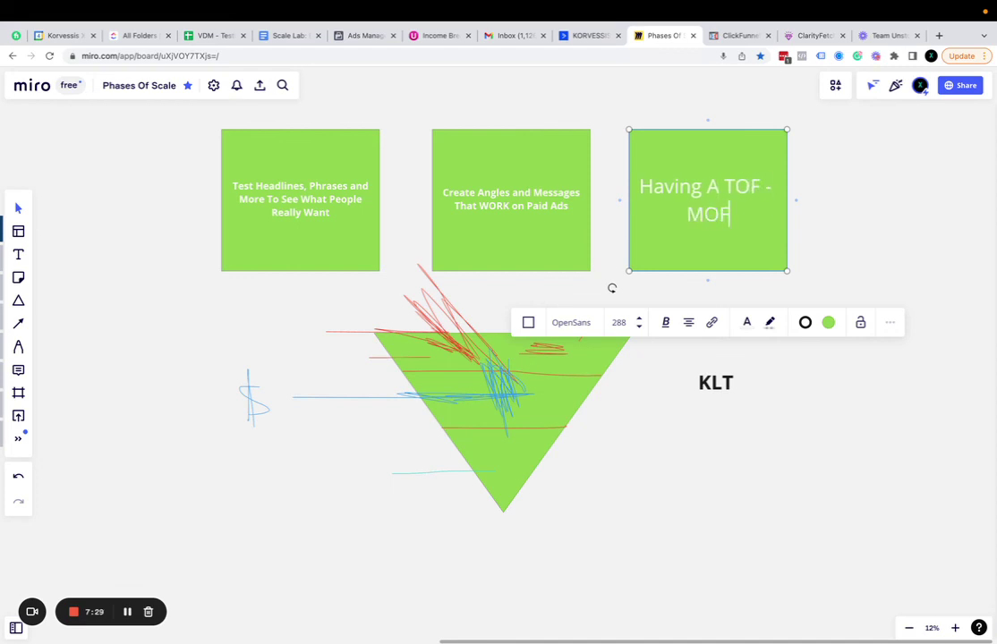
{"action": "key", "text": "BackSpace"}
{"action": "key", "text": "BackSpace"}
{"action": "key", "text": "BackSpace"}
{"action": "key", "text": "BackSpace"}
{"action": "type", "text": "anf"}
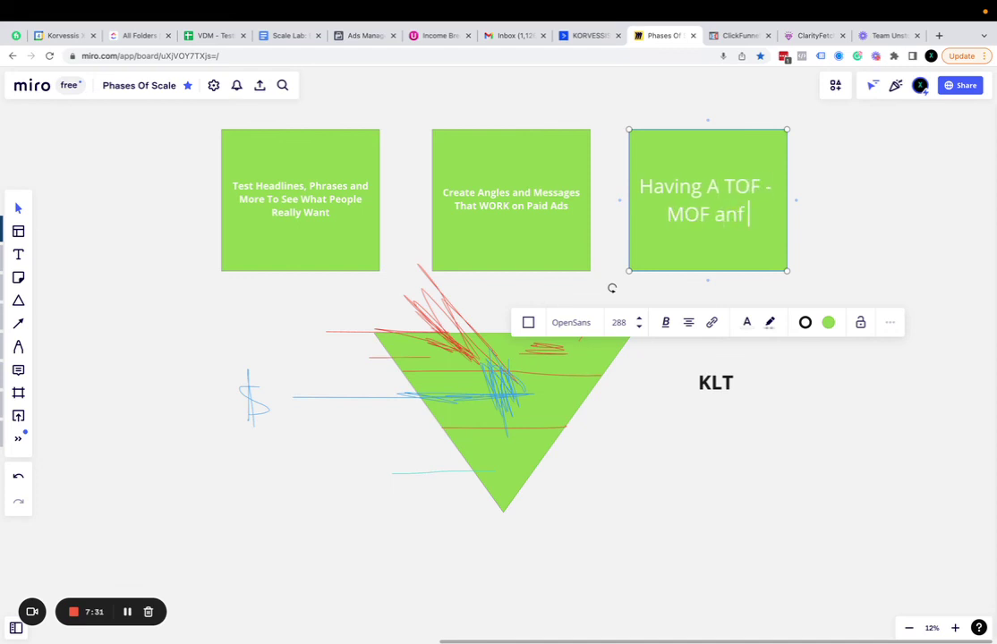
{"action": "key", "text": "BackSpace"}
{"action": "type", "text": "d BOF a"}
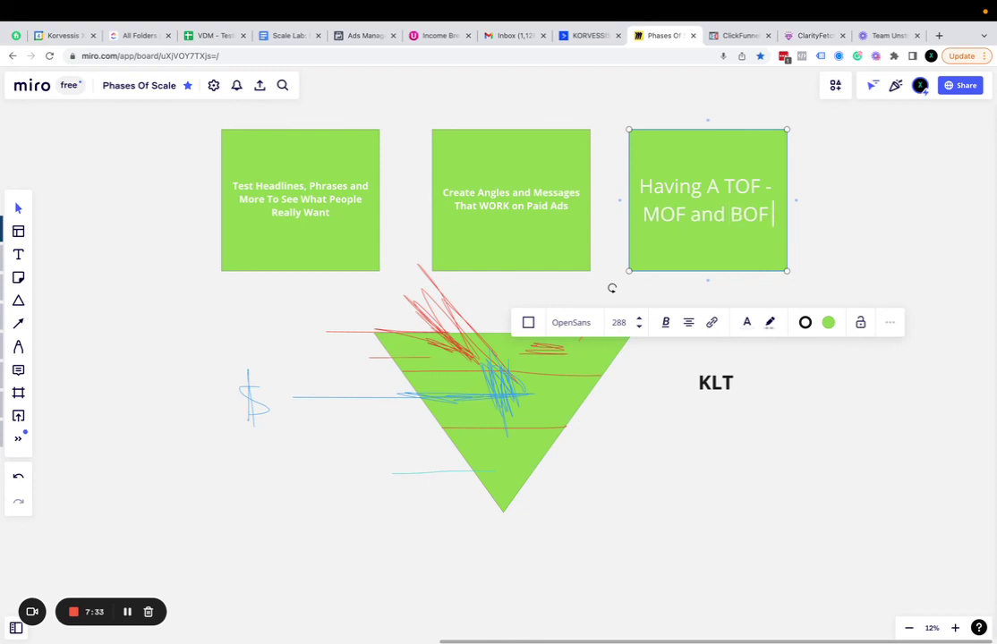
{"action": "key", "text": "BackSpace"}
{"action": "key", "text": "BackSpace"}
{"action": "type", "text": "Straget"}
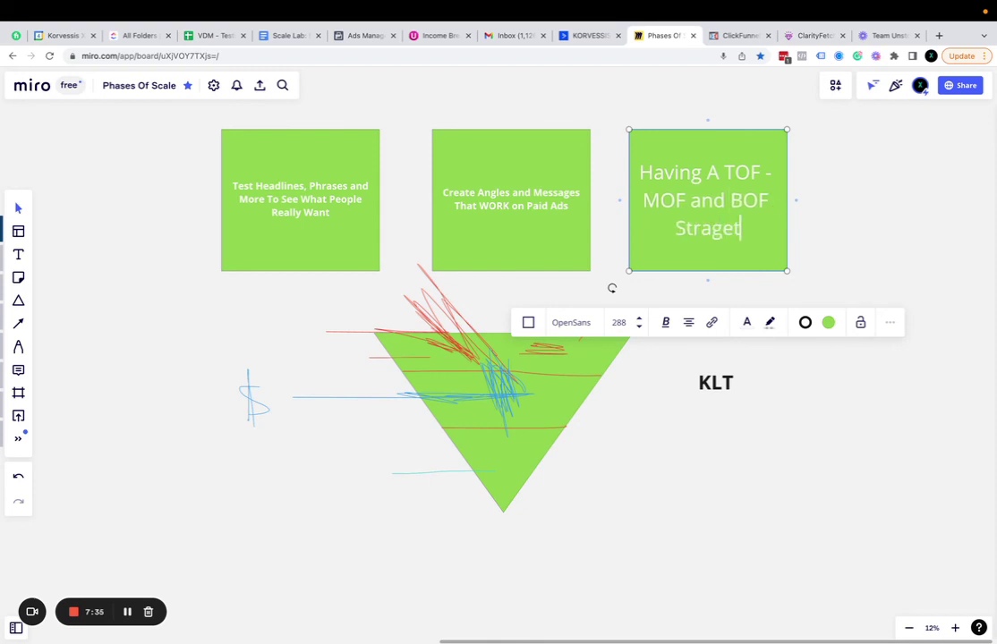
{"action": "key", "text": "BackSpace"}
{"action": "type", "text": "gy"}
Correct 'Stragegy' to 'Strategy' from the spelling suggestions and make the whole text bold
{"action": "triple_click", "coordinate": [705, 189]}
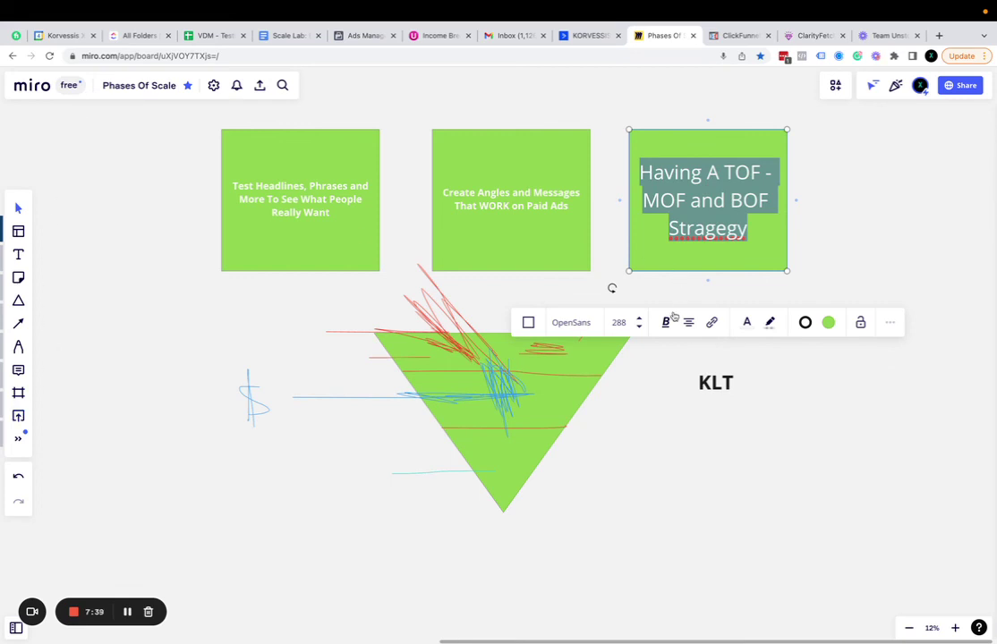
{"action": "left_click", "coordinate": [716, 223]}
{"action": "right_click", "coordinate": [716, 228]}
{"action": "left_click", "coordinate": [746, 234]}
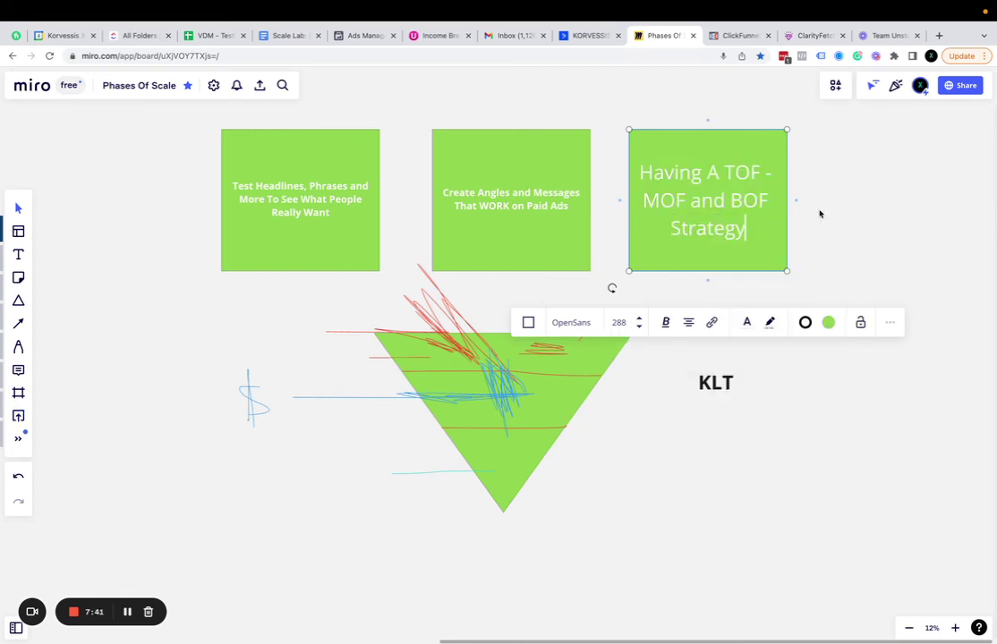
{"action": "double_click", "coordinate": [738, 193]}
{"action": "triple_click", "coordinate": [737, 193]}
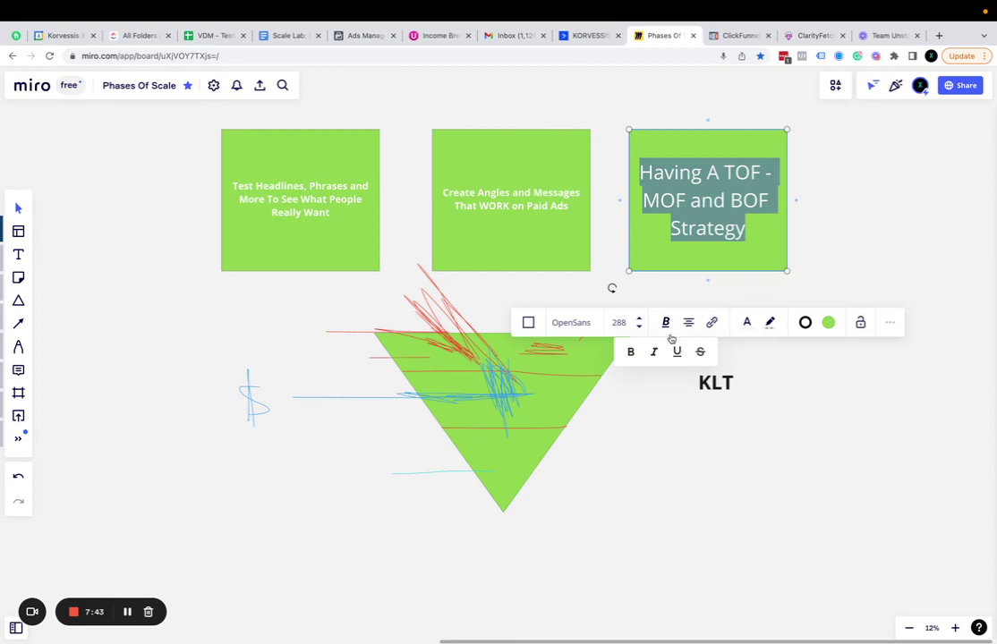
{"action": "left_click", "coordinate": [624, 350]}
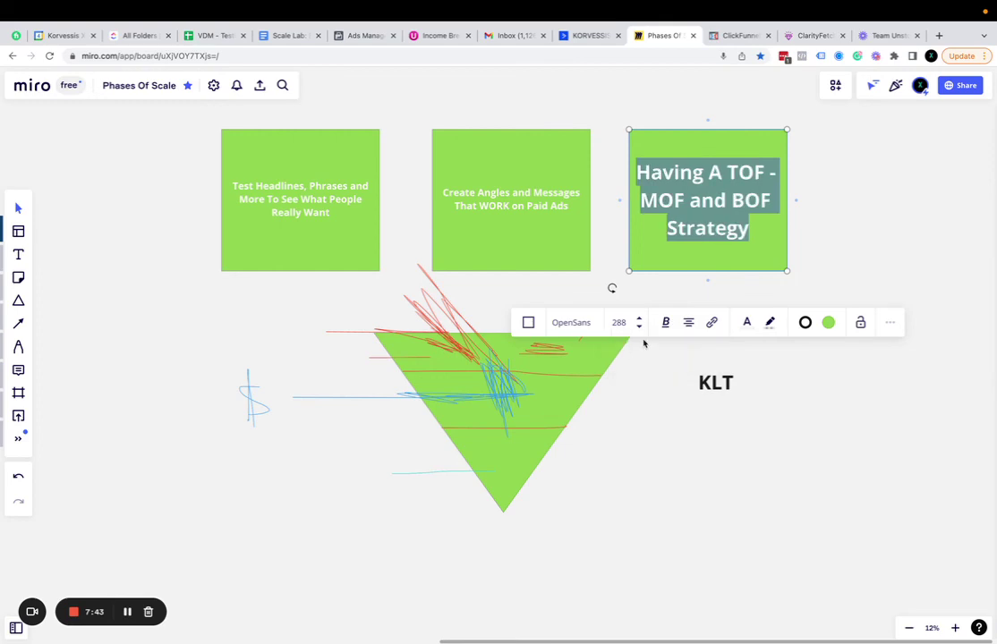
{"action": "left_click", "coordinate": [558, 112]}
{"action": "scroll", "coordinate": [691, 202], "scroll_direction": "up", "scroll_amount": 10}
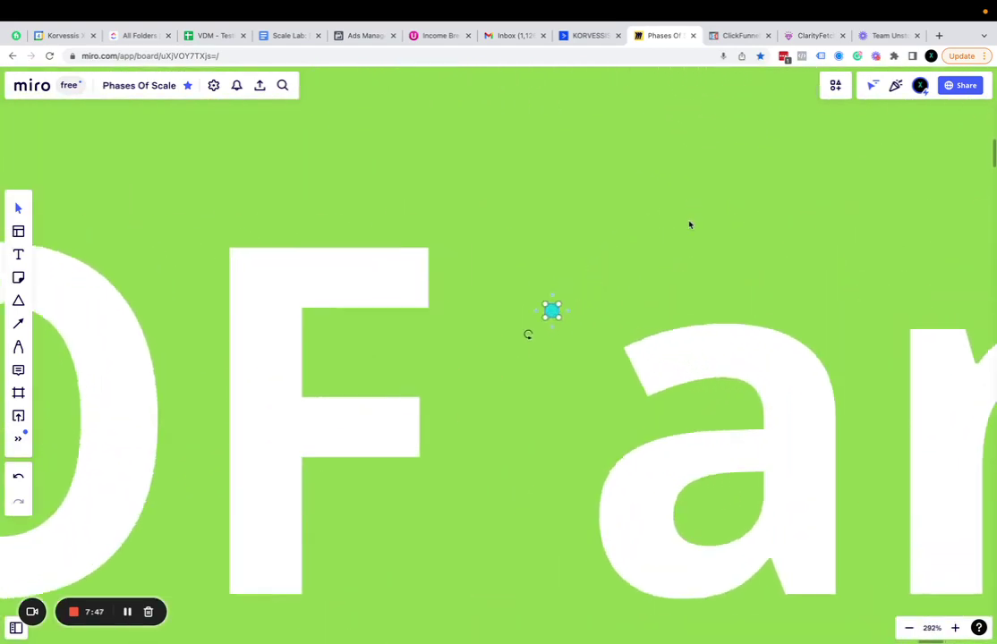
{"action": "scroll", "coordinate": [689, 224], "scroll_direction": "down", "scroll_amount": 4}
{"action": "scroll", "coordinate": [689, 224], "scroll_direction": "down", "scroll_amount": 6}
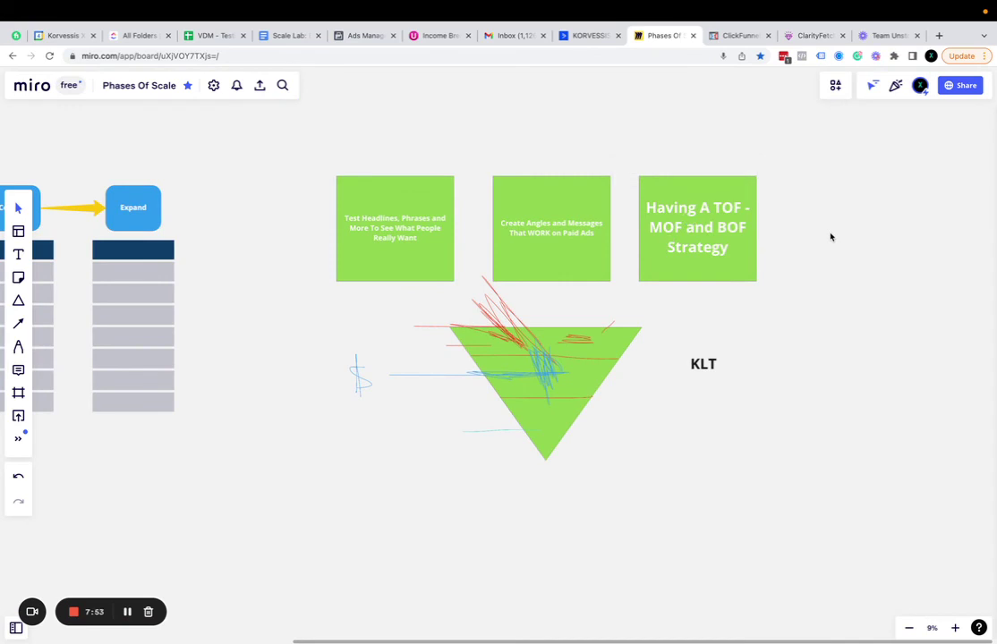
{"action": "scroll", "coordinate": [830, 237], "scroll_direction": "up", "scroll_amount": 4}
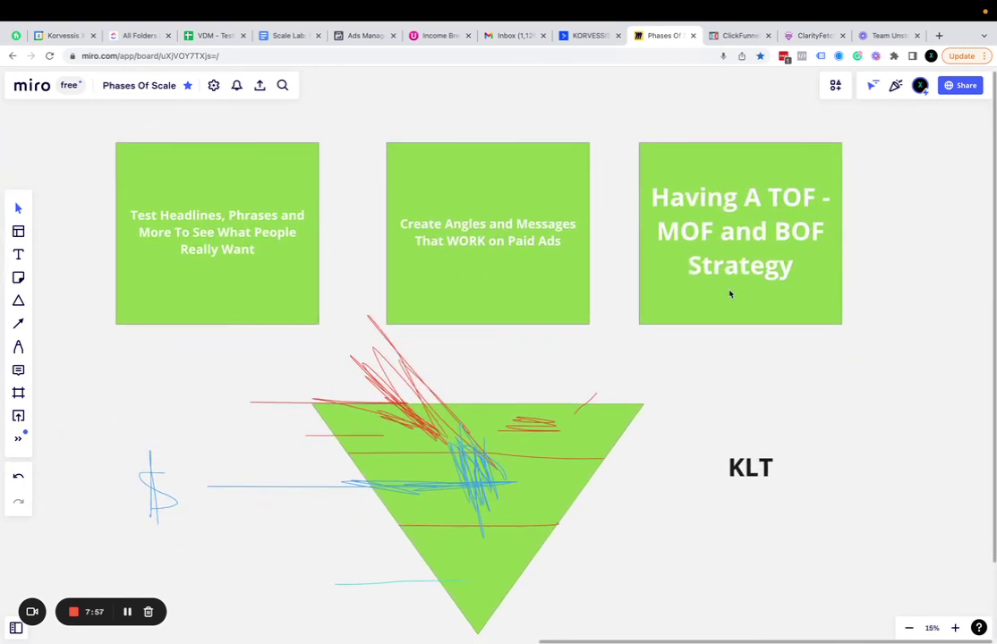
{"action": "scroll", "coordinate": [726, 306], "scroll_direction": "down", "scroll_amount": 1}
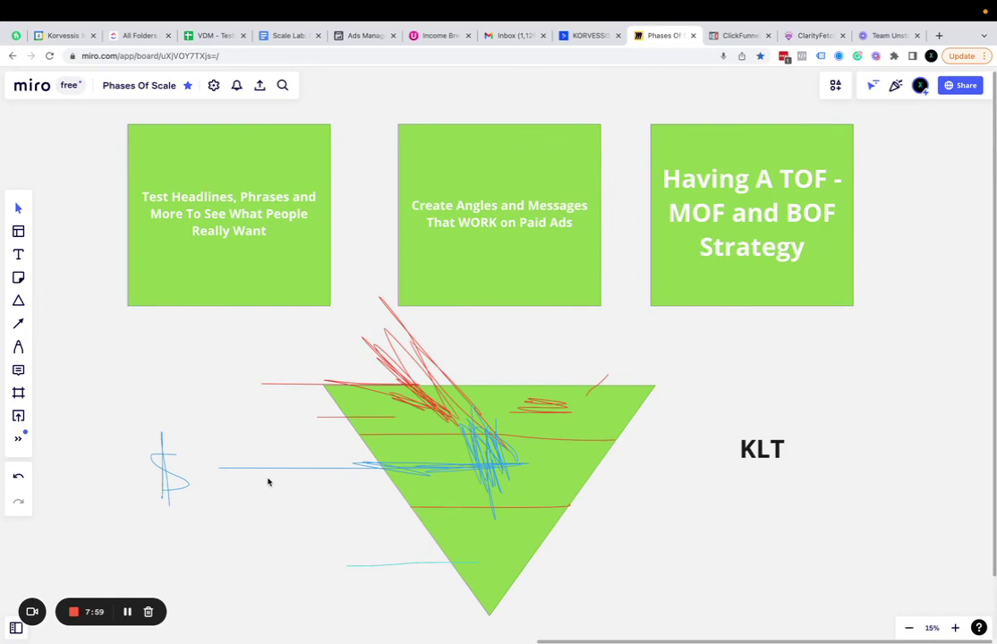